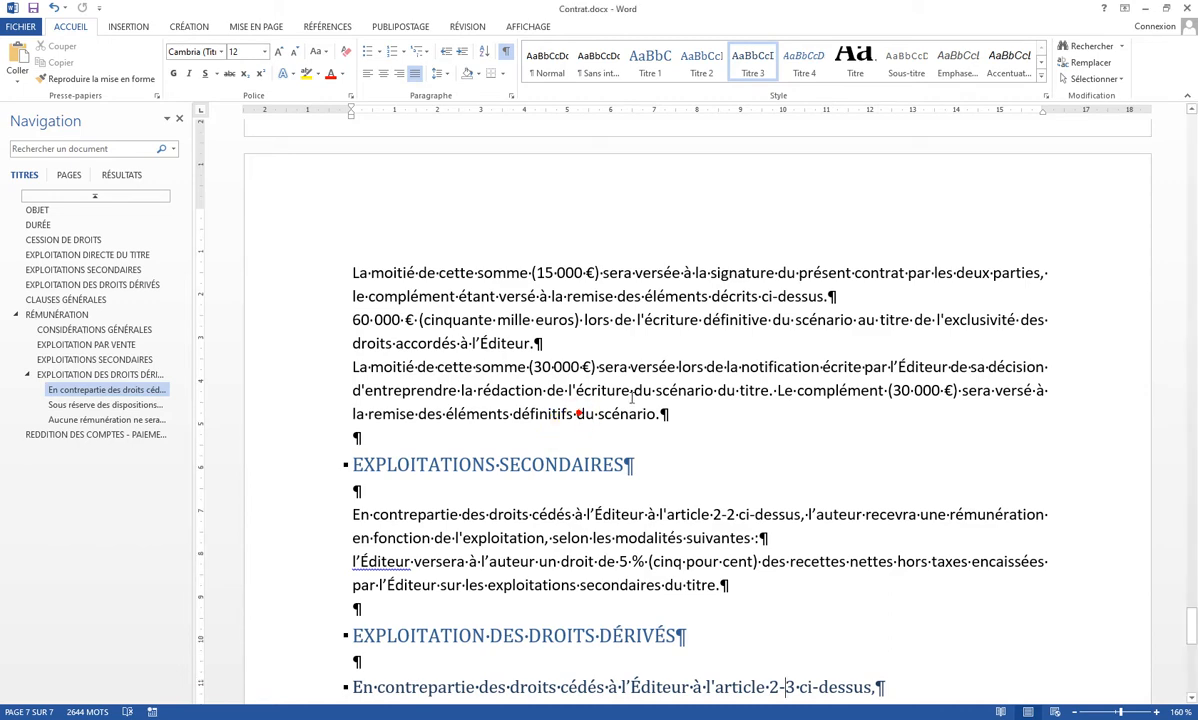
Examine the subheadings under EXPLOITATION DES DROITS DÉRIVÉS, including the long one starting "Aucune rémunération ne sera versée".
{"action": "scroll", "coordinate": [631, 398], "scroll_direction": "down", "scroll_amount": 3}
{"action": "scroll", "coordinate": [631, 398], "scroll_direction": "down", "scroll_amount": 4}
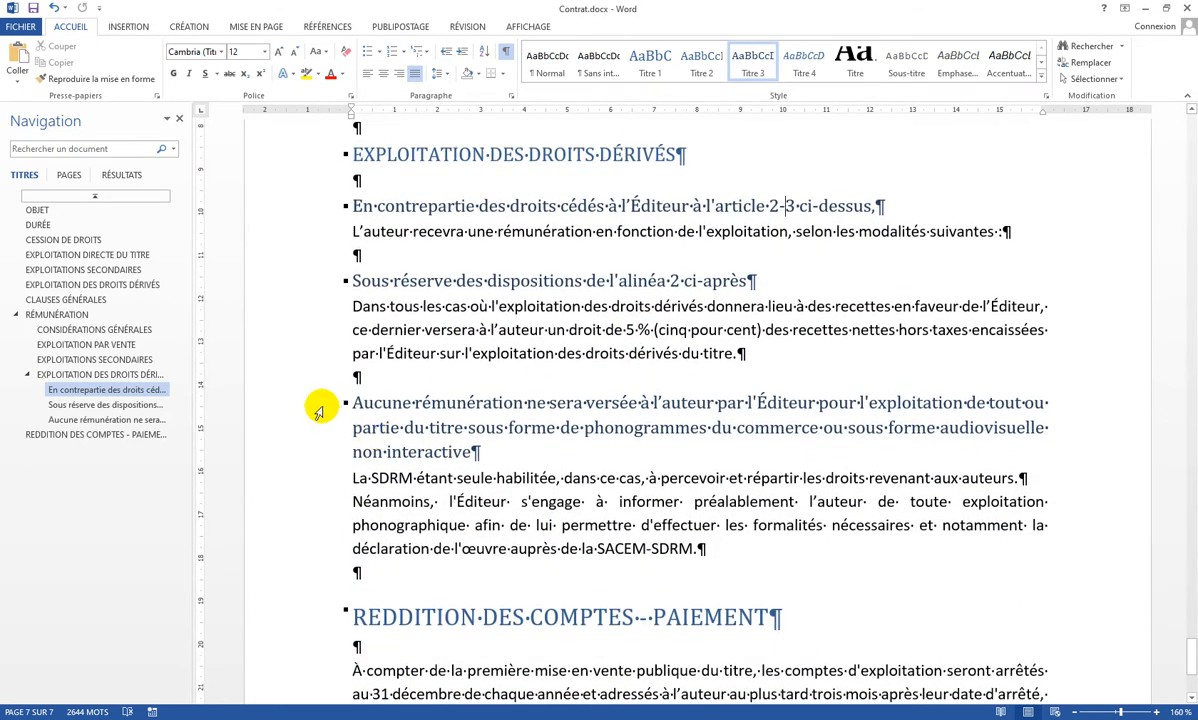
{"action": "left_click", "coordinate": [312, 406]}
{"action": "left_click_drag", "start_coordinate": [310, 418], "coordinate": [307, 455]}
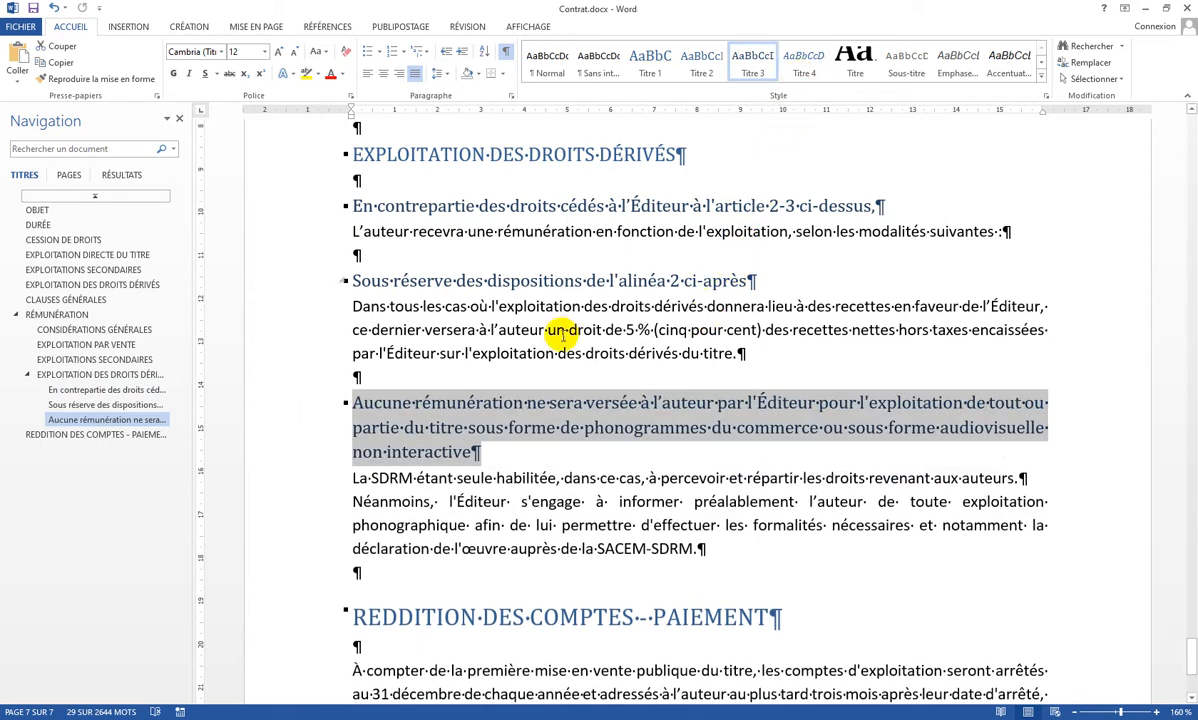
{"action": "left_click", "coordinate": [556, 334]}
{"action": "left_click", "coordinate": [459, 347]}
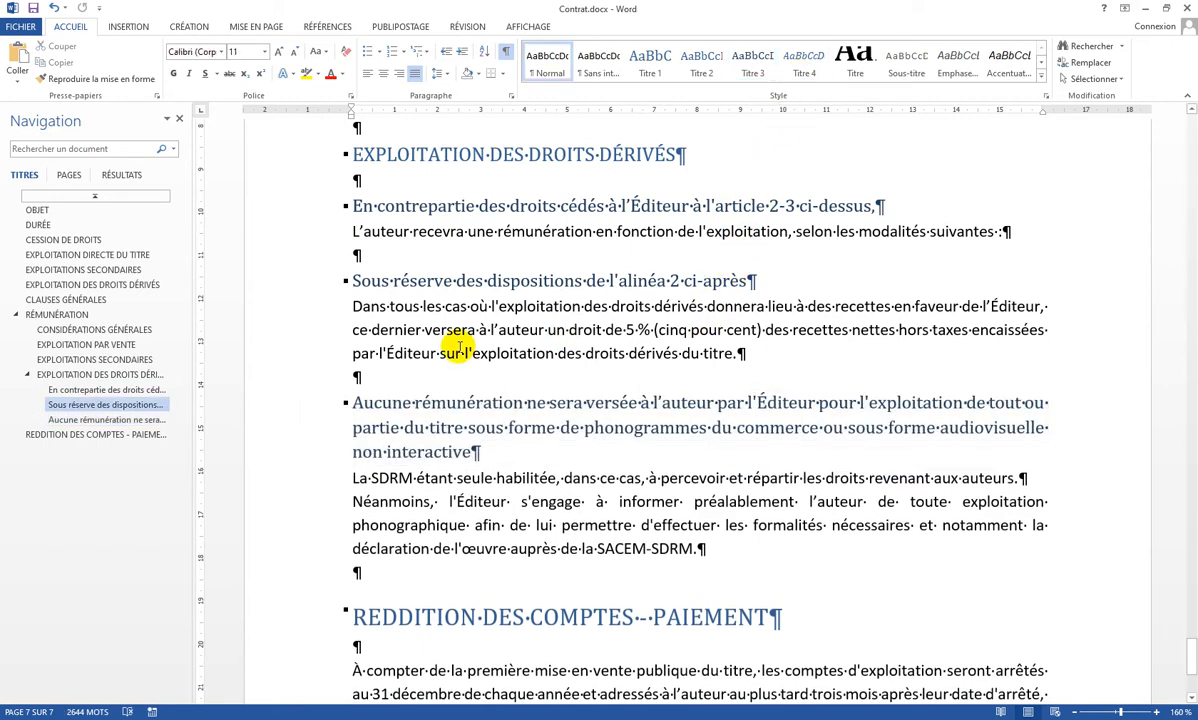
Check which heading styles are applied to RÉMUNÉRATION, CONSIDÉRATIONS GÉNÉRALES and EXPLOITATION PAR VENTE.
{"action": "scroll", "coordinate": [459, 347], "scroll_direction": "up", "scroll_amount": 10}
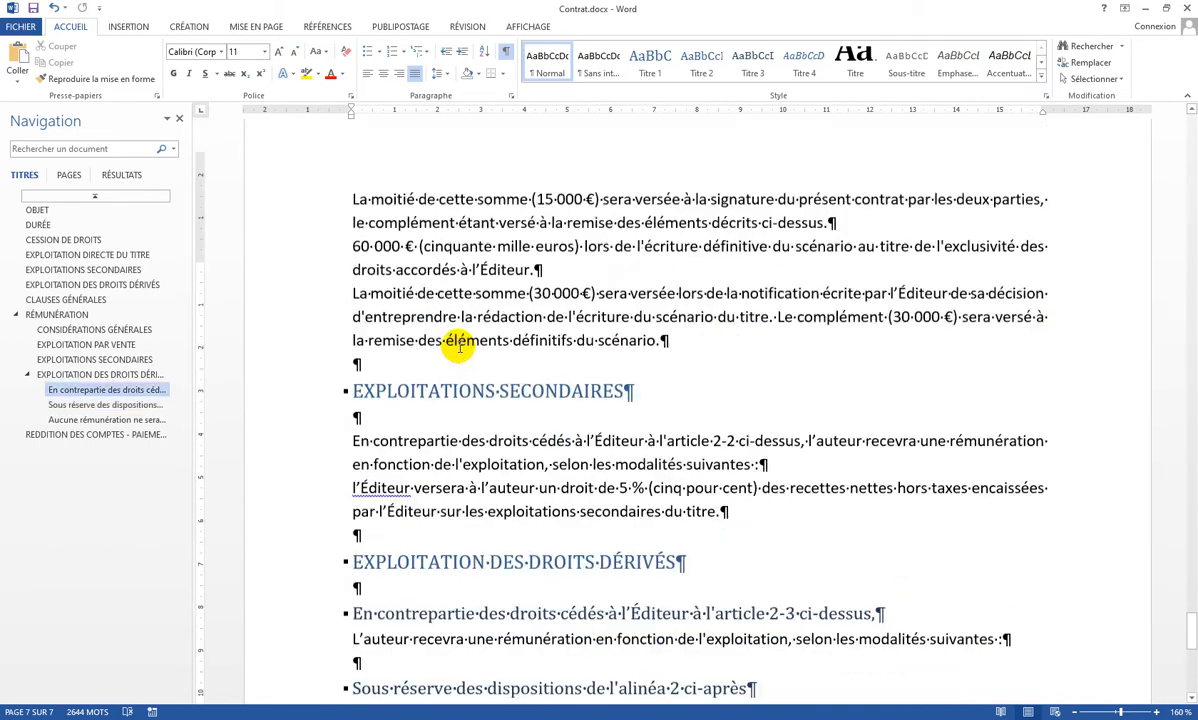
{"action": "scroll", "coordinate": [459, 347], "scroll_direction": "up", "scroll_amount": 10}
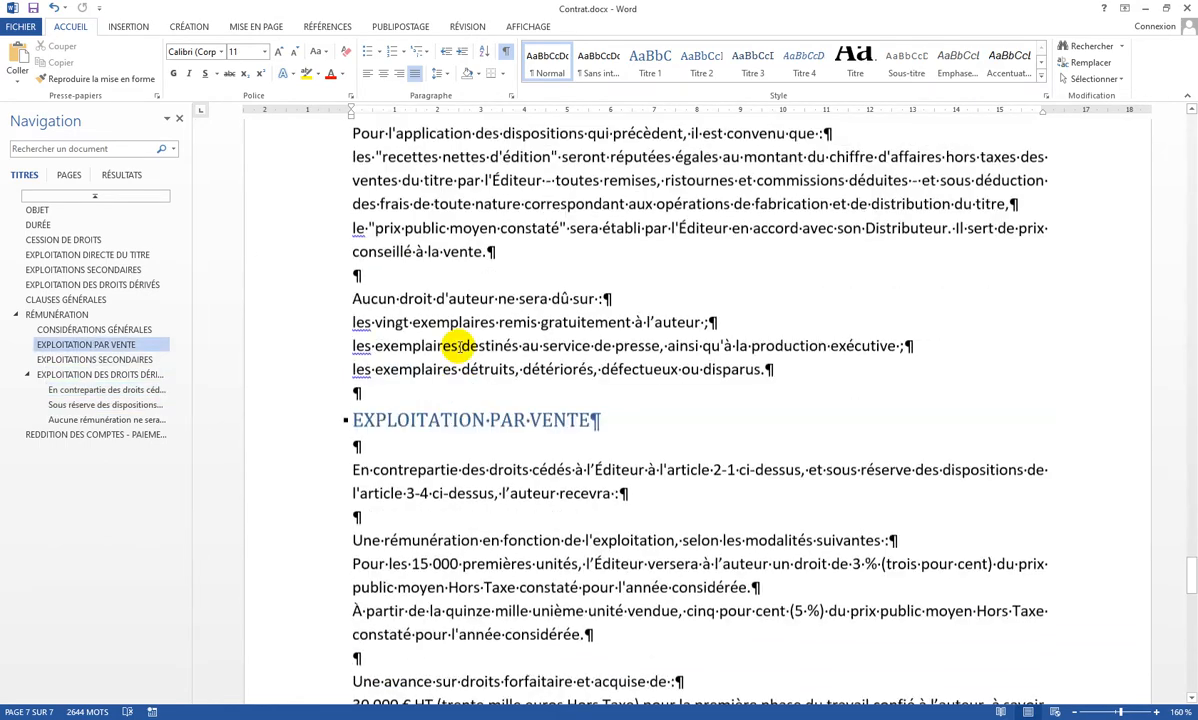
{"action": "scroll", "coordinate": [459, 347], "scroll_direction": "up", "scroll_amount": 3}
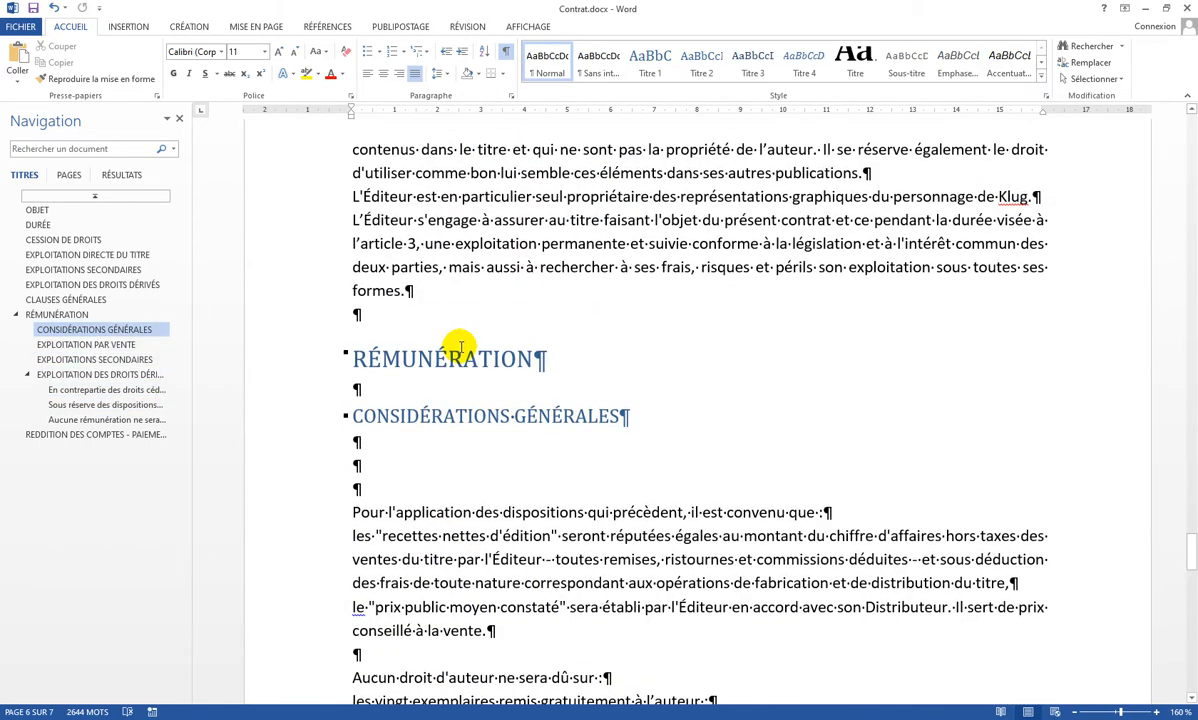
{"action": "left_click", "coordinate": [479, 358]}
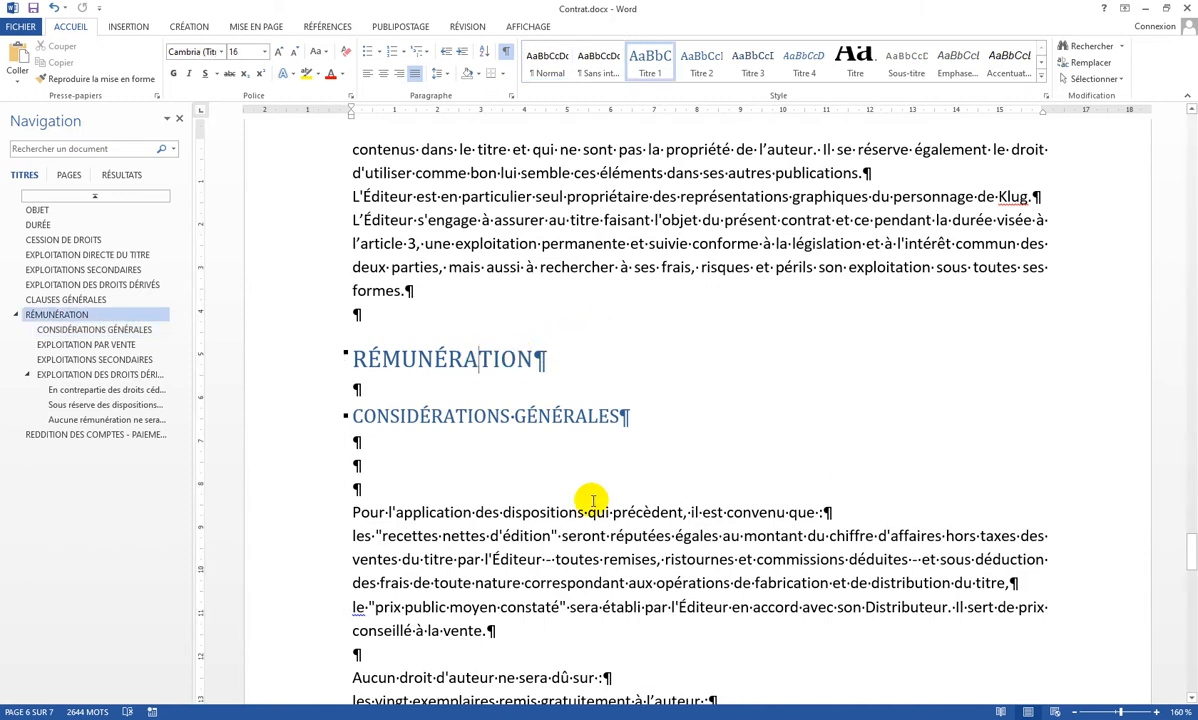
{"action": "left_click", "coordinate": [510, 416]}
{"action": "left_click", "coordinate": [480, 358]}
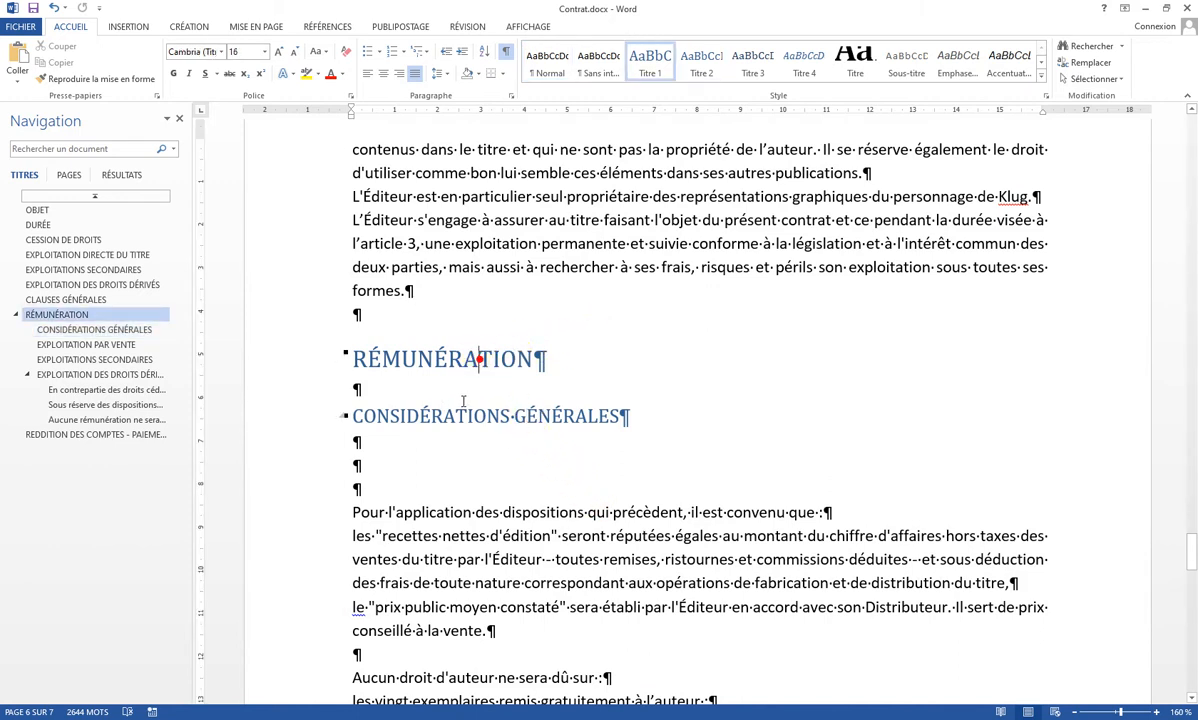
{"action": "left_click", "coordinate": [440, 412]}
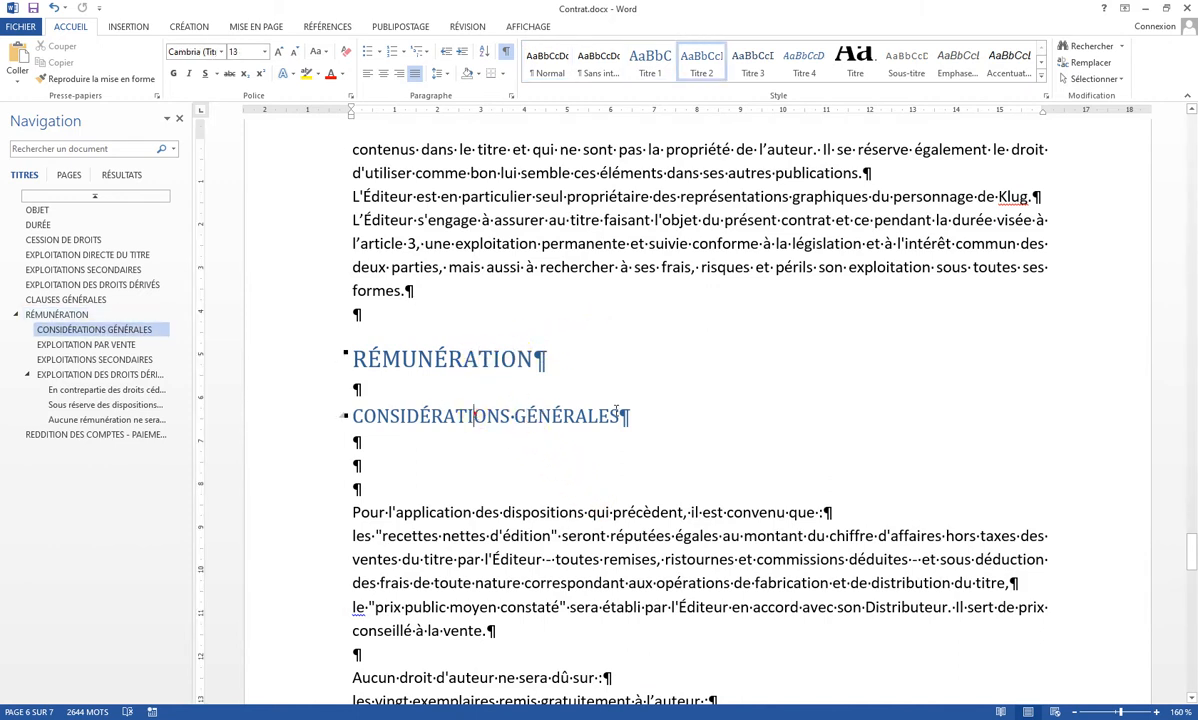
{"action": "left_click", "coordinate": [462, 358]}
{"action": "left_click", "coordinate": [468, 415]}
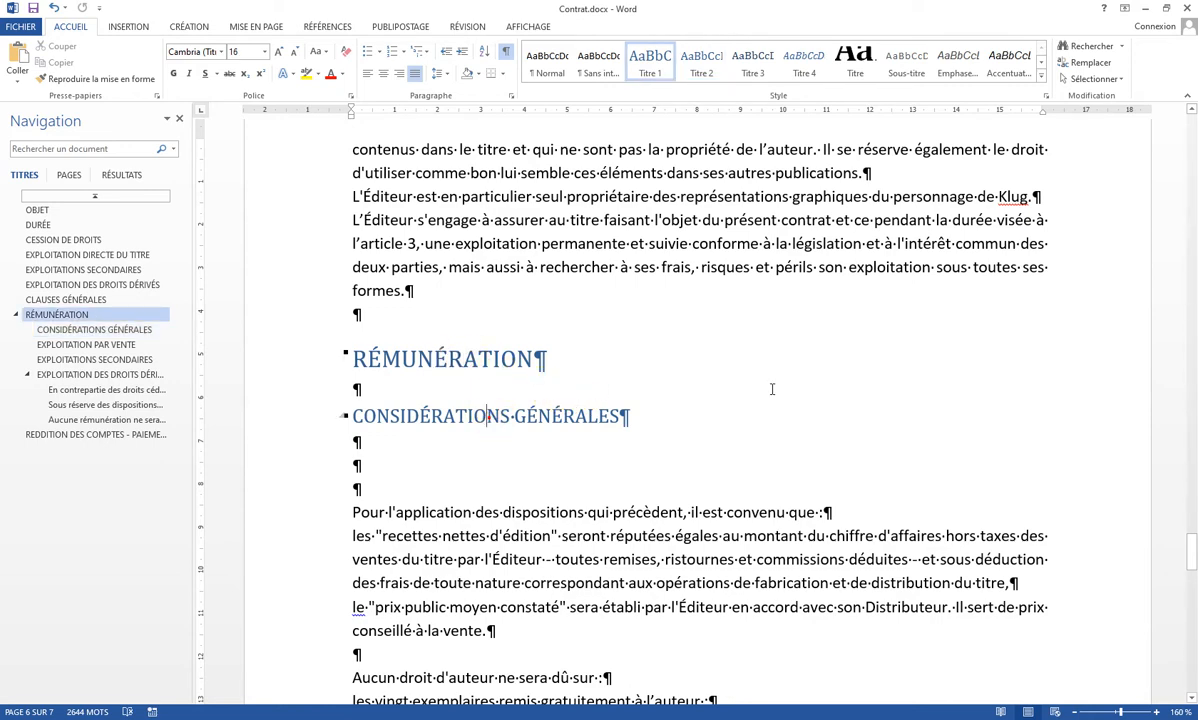
{"action": "scroll", "coordinate": [735, 400], "scroll_direction": "down", "scroll_amount": 5}
{"action": "scroll", "coordinate": [736, 402], "scroll_direction": "down", "scroll_amount": 2}
{"action": "left_click", "coordinate": [543, 371]}
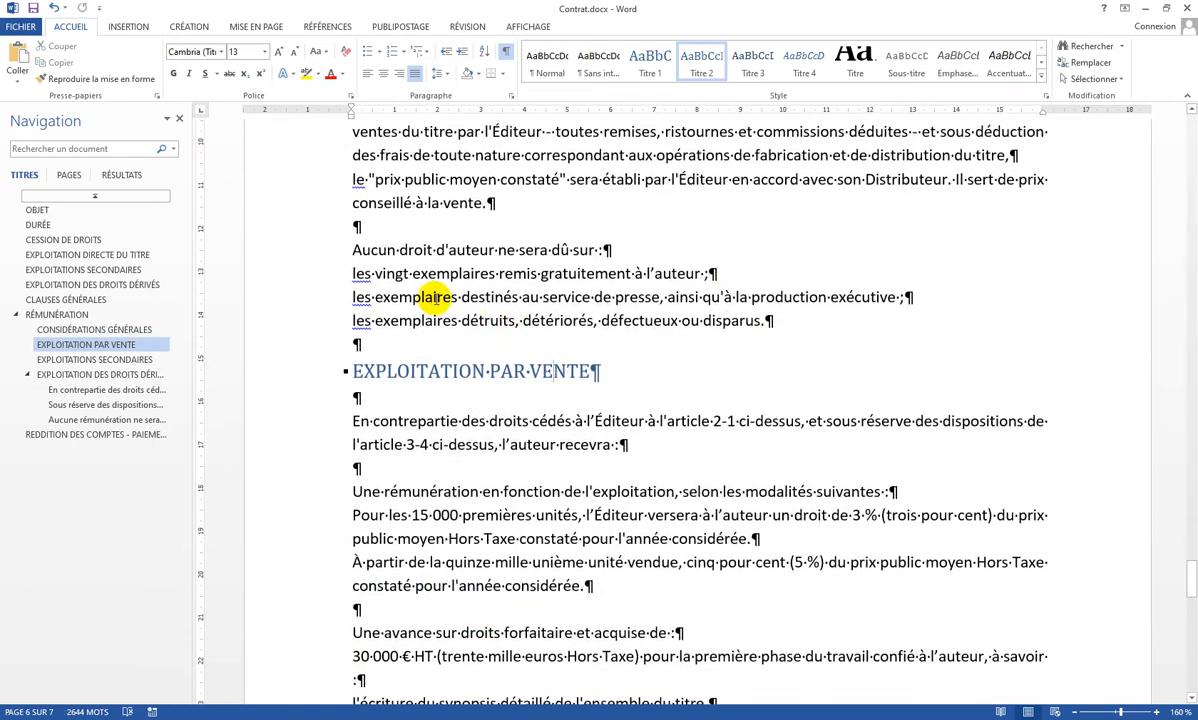
{"action": "left_click", "coordinate": [433, 297]}
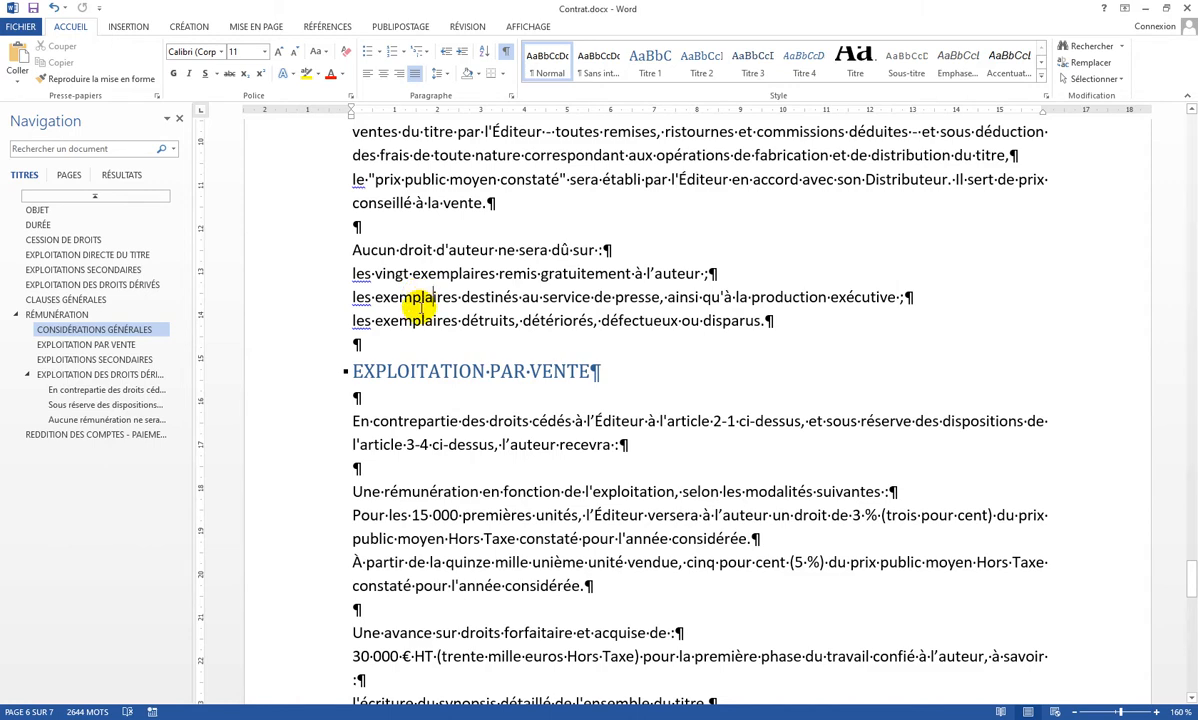
{"action": "scroll", "coordinate": [548, 330], "scroll_direction": "up", "scroll_amount": 3}
{"action": "scroll", "coordinate": [548, 374], "scroll_direction": "down", "scroll_amount": 2}
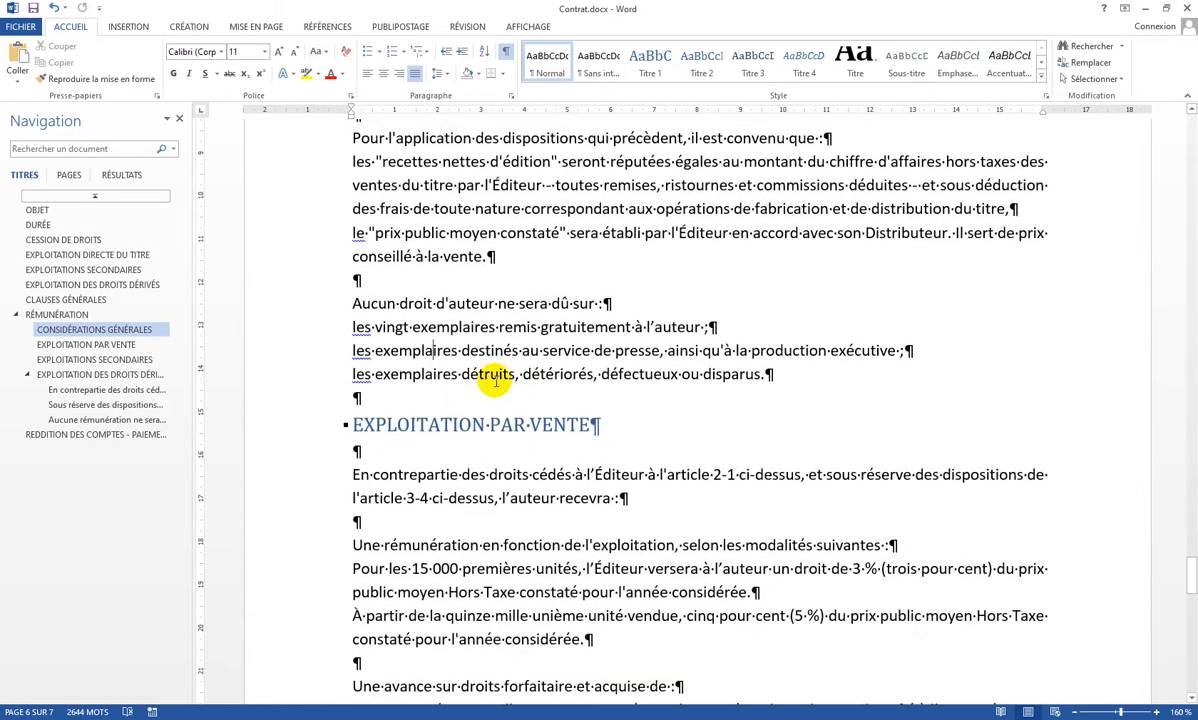
Try the "1) a) i)" multilevel list format on the EXPLOITATION PAR VENTE heading and undo it.
{"action": "left_click", "coordinate": [473, 425]}
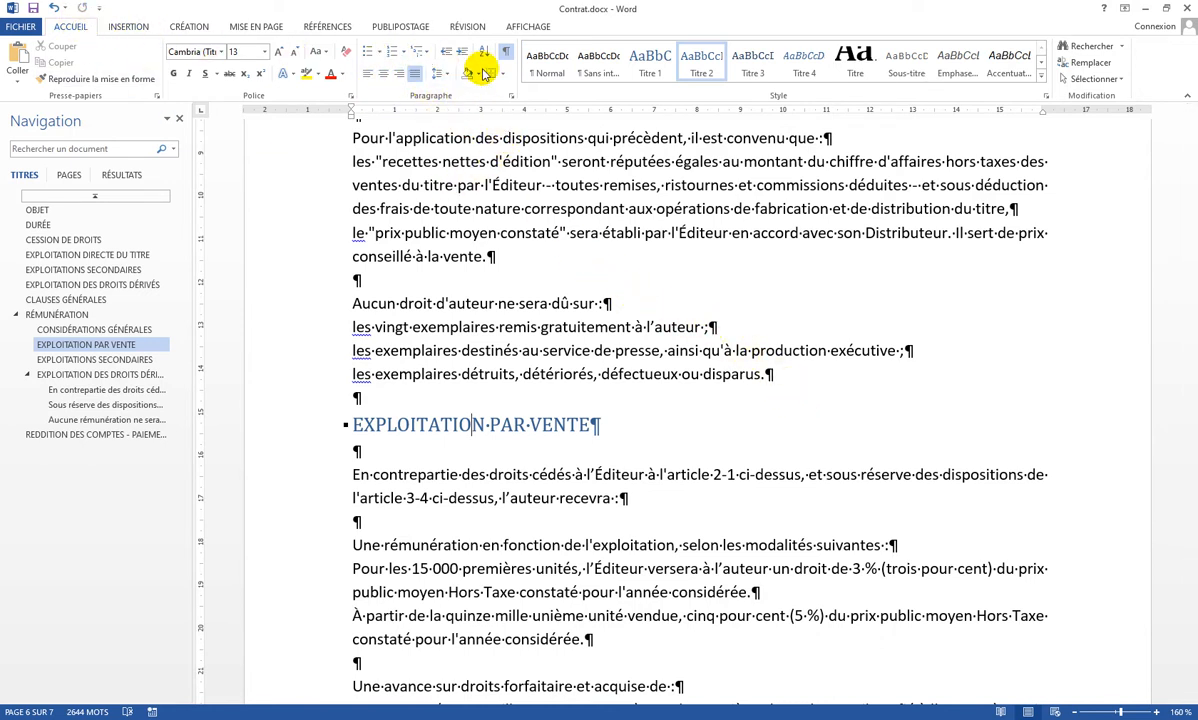
{"action": "left_click", "coordinate": [423, 53]}
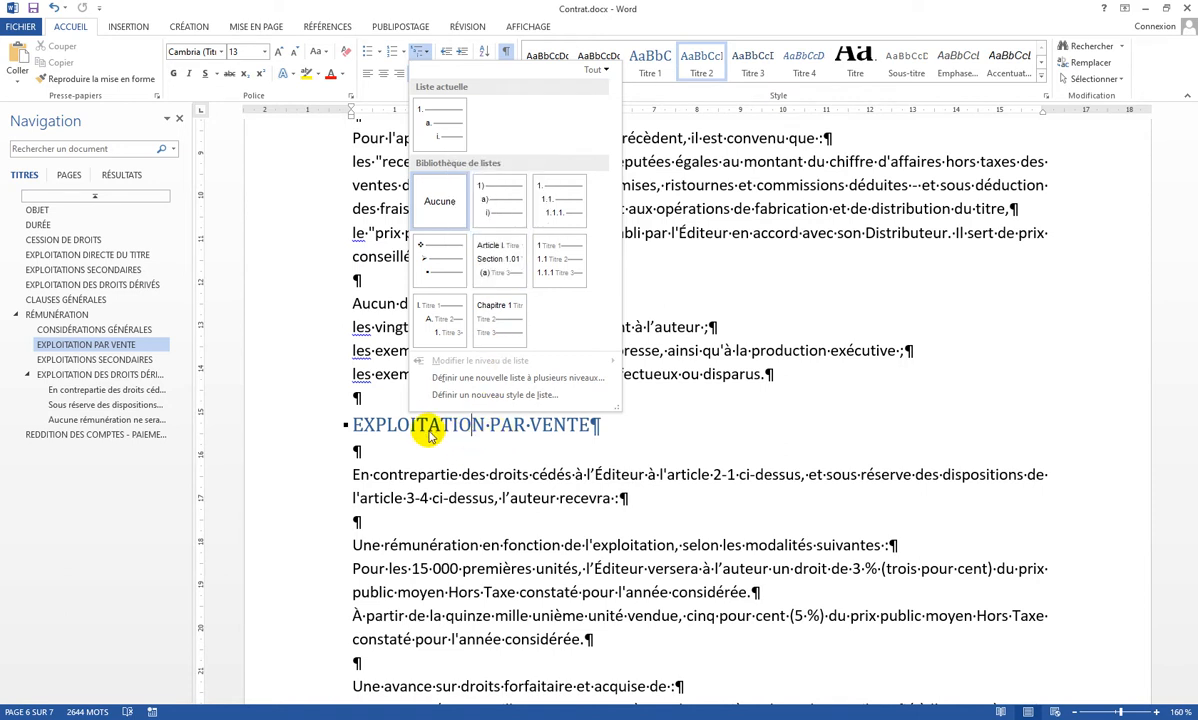
{"action": "left_click", "coordinate": [476, 185]}
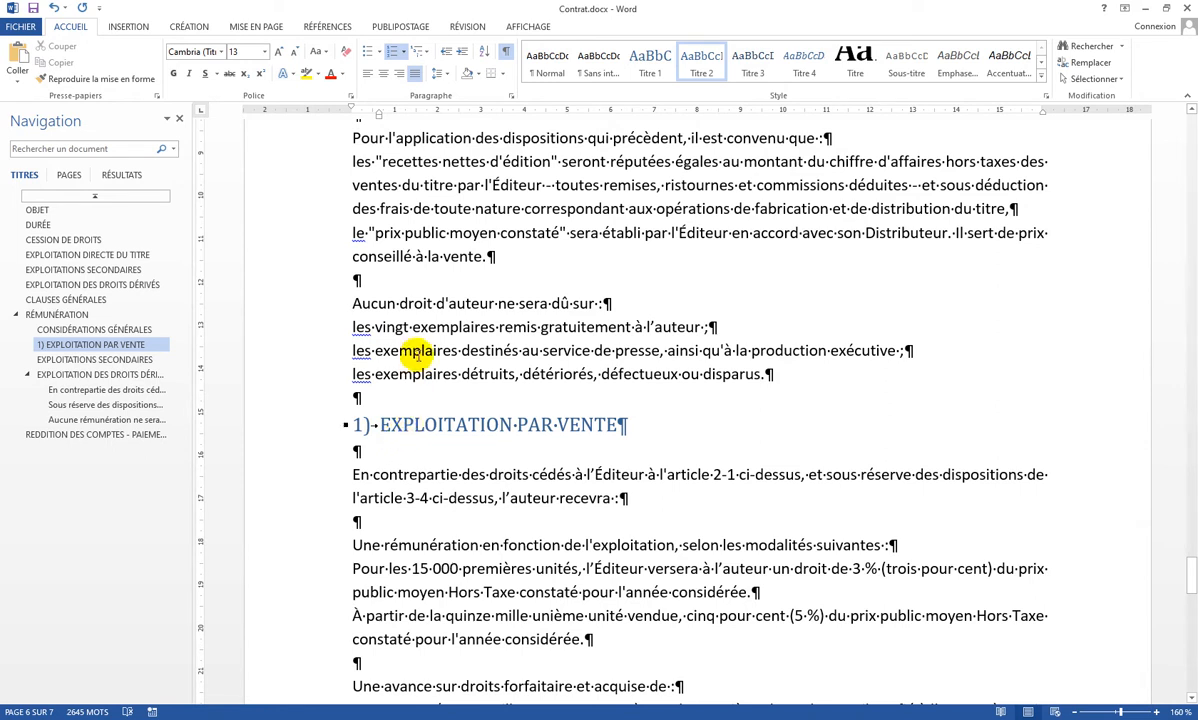
{"action": "left_click", "coordinate": [53, 7]}
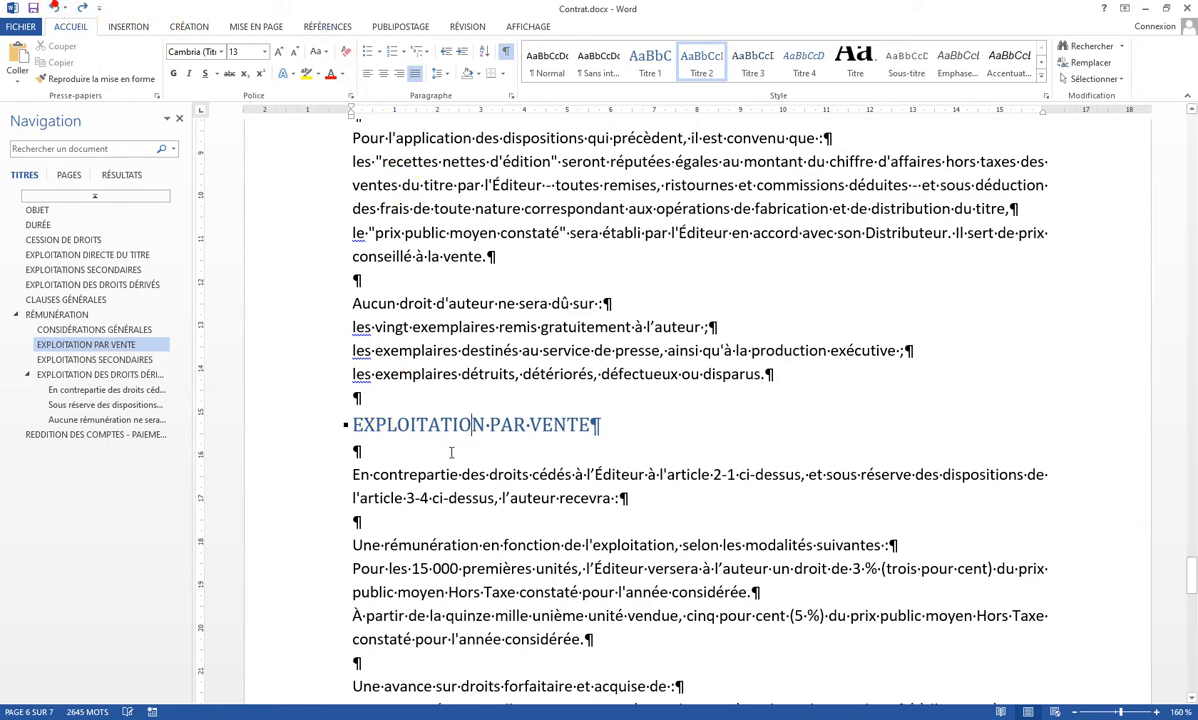
Number all headings with the multilevel list linked to heading styles (1 Titre 1, 1.1 Titre 2, 1.1.1 Titre 3) and review the numbering.
{"action": "left_click", "coordinate": [423, 53]}
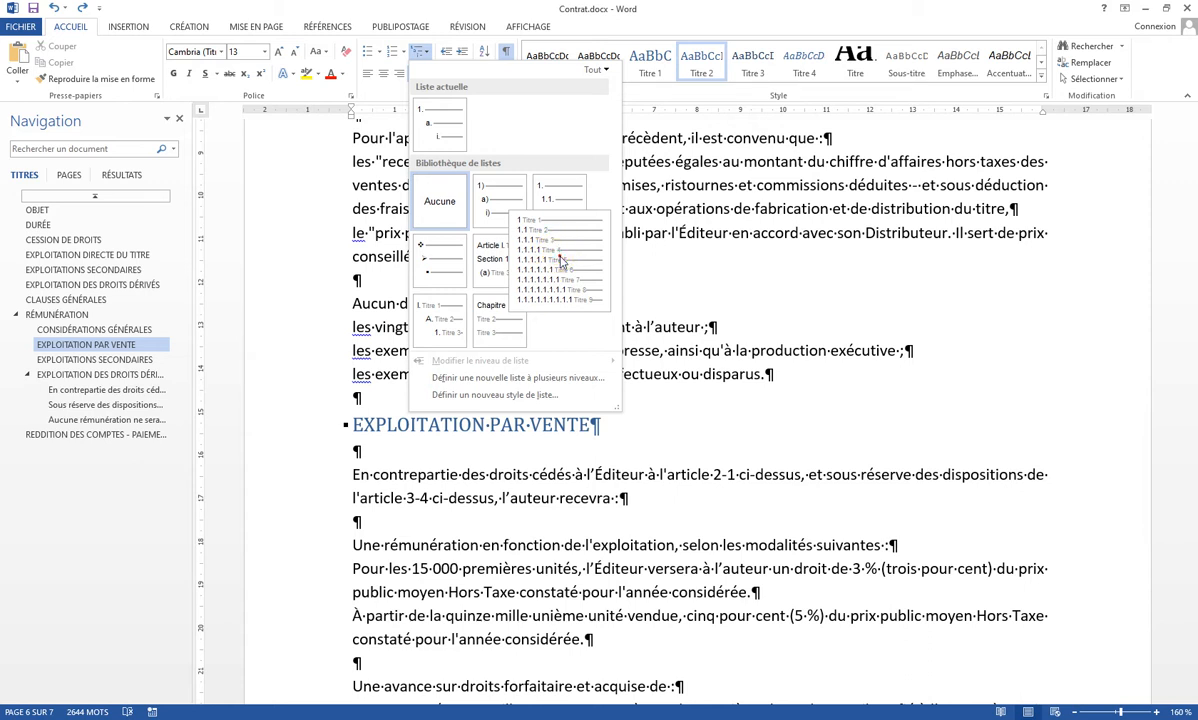
{"action": "left_click", "coordinate": [558, 250]}
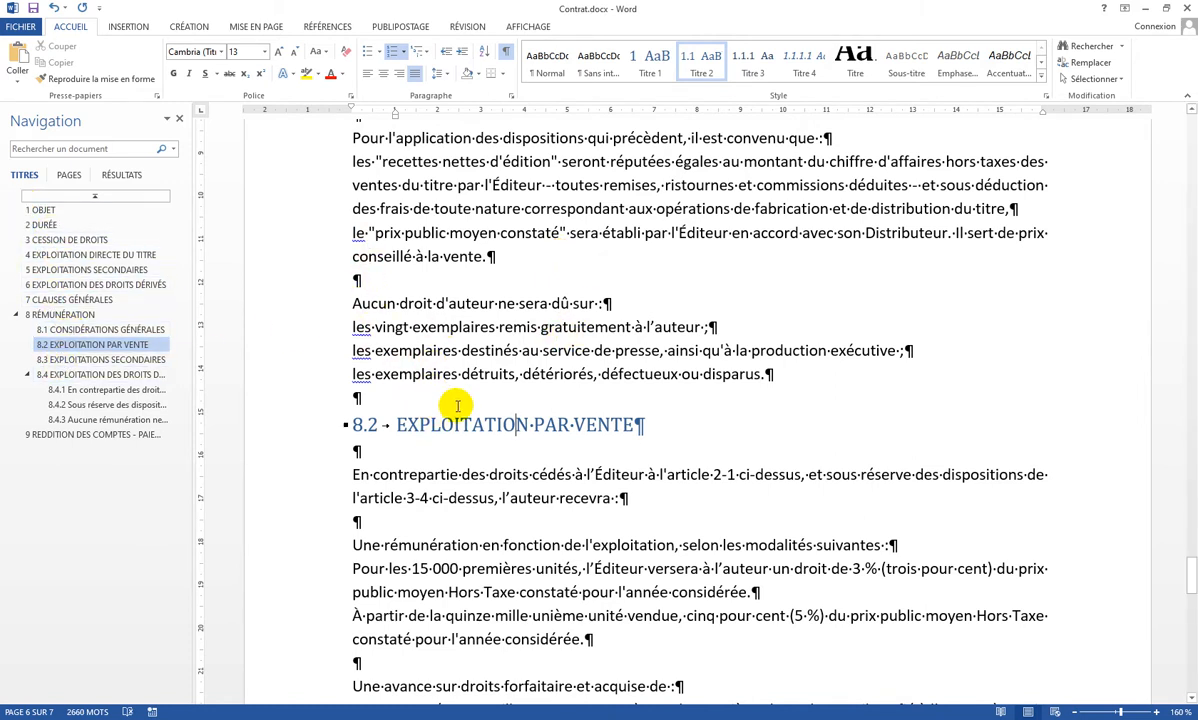
{"action": "scroll", "coordinate": [457, 405], "scroll_direction": "up", "scroll_amount": 12}
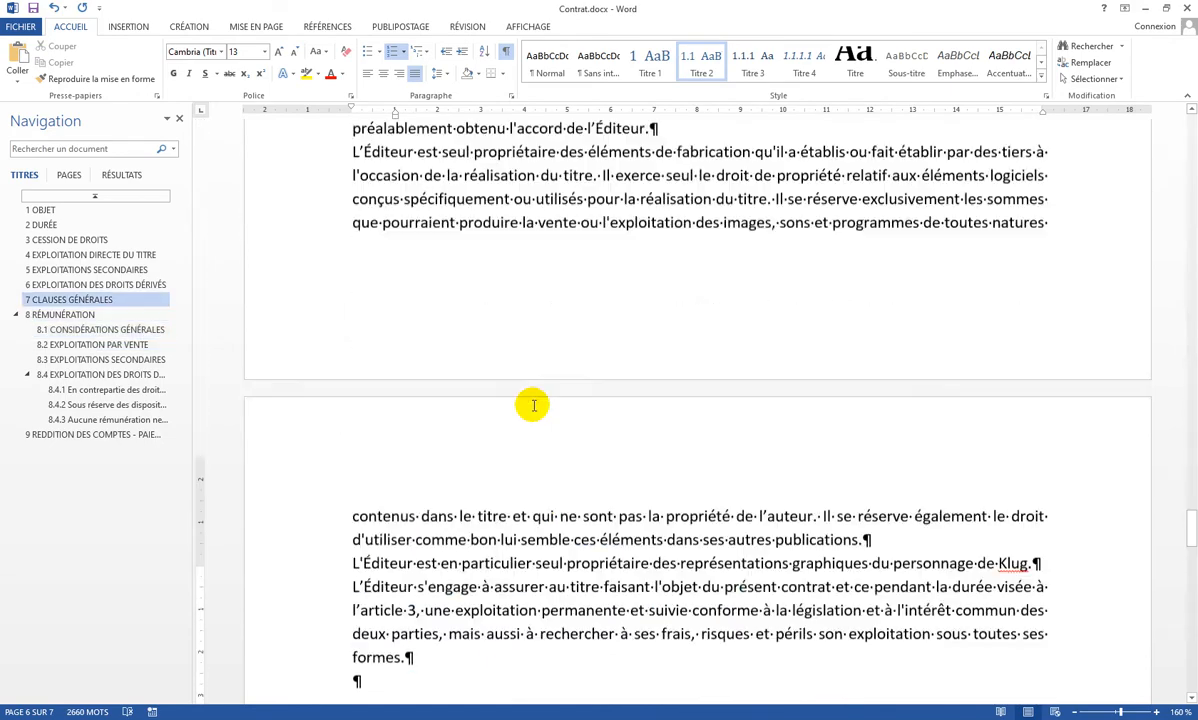
{"action": "scroll", "coordinate": [533, 405], "scroll_direction": "up", "scroll_amount": 12}
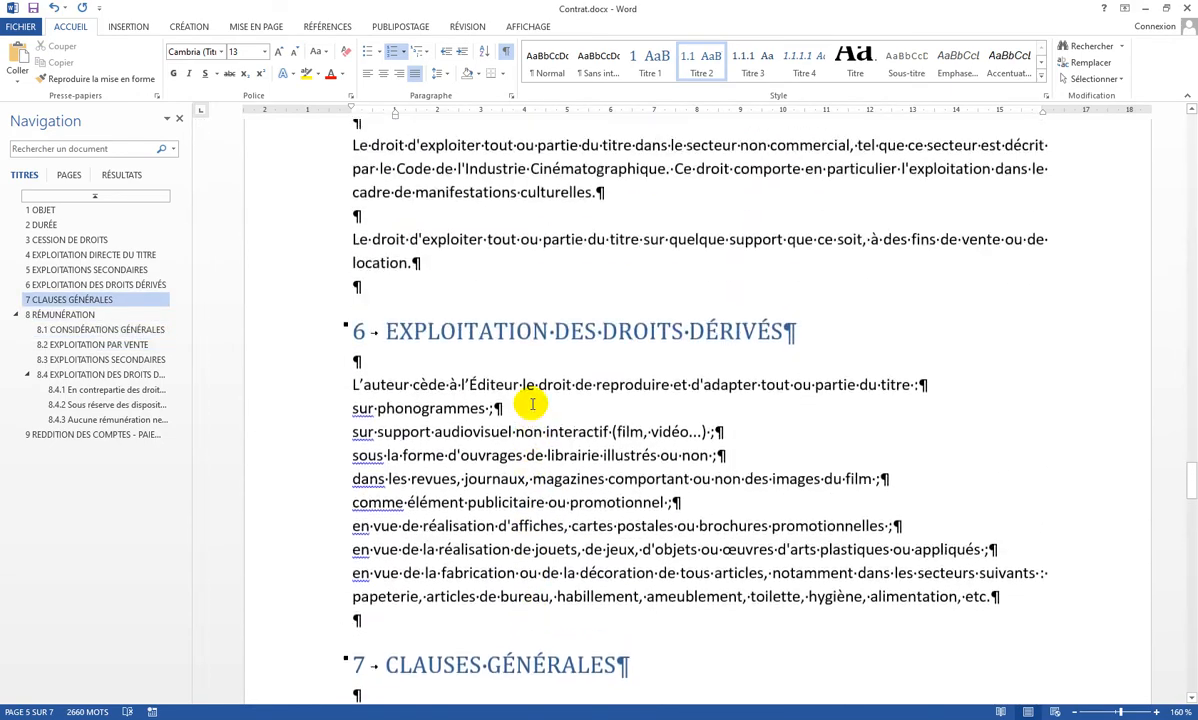
{"action": "scroll", "coordinate": [533, 405], "scroll_direction": "up", "scroll_amount": 6}
{"action": "scroll", "coordinate": [535, 401], "scroll_direction": "down", "scroll_amount": 10}
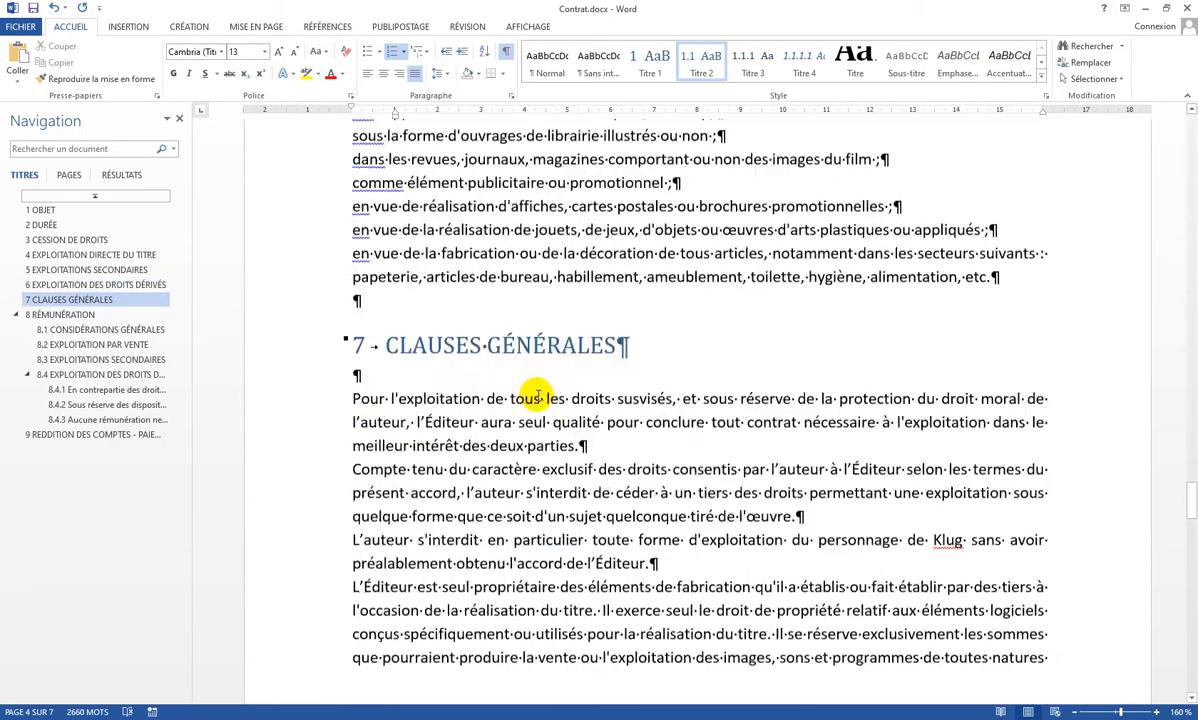
{"action": "scroll", "coordinate": [537, 397], "scroll_direction": "down", "scroll_amount": 12}
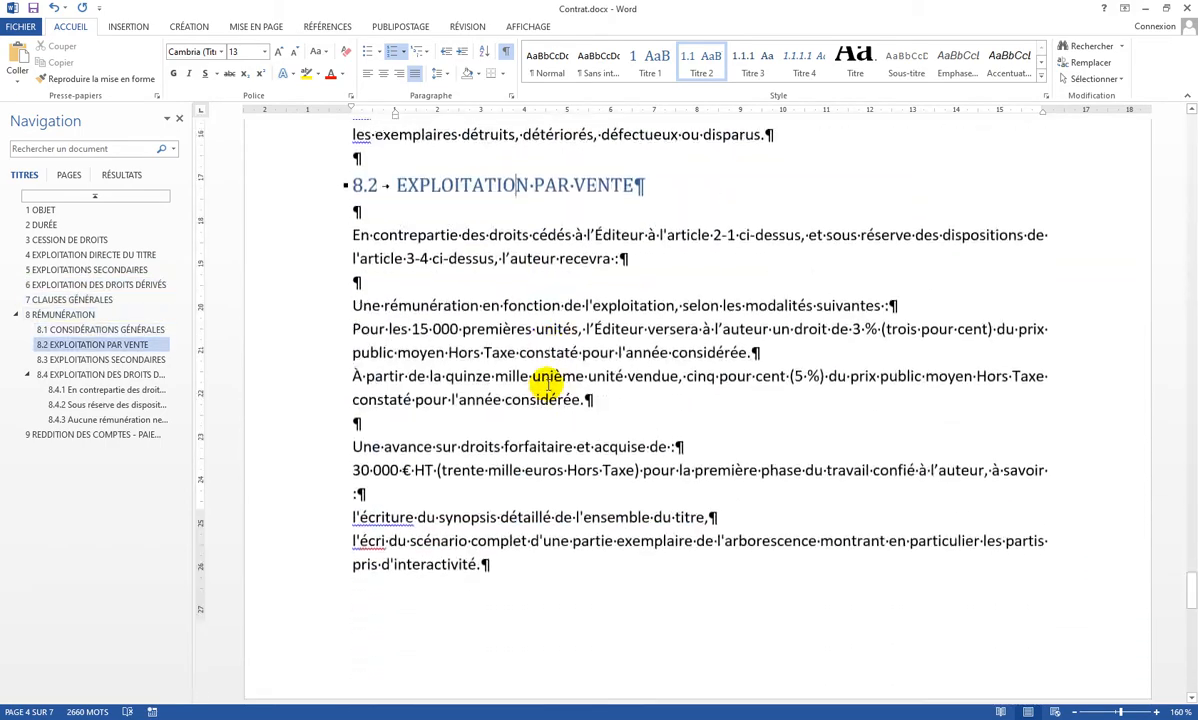
{"action": "scroll", "coordinate": [547, 383], "scroll_direction": "down", "scroll_amount": 12}
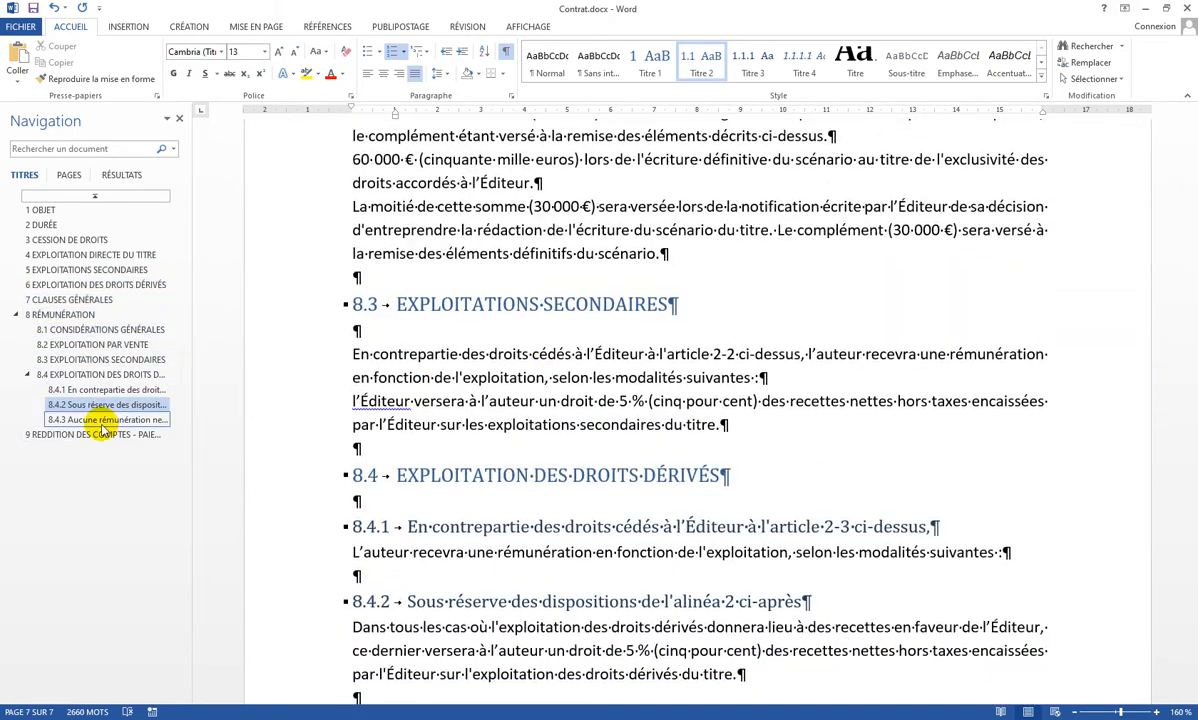
Change the third subheading under EXPLOITATION DES DROITS DÉRIVÉS, "Aucune rémunération ne sera versée...", to the Normal style.
{"action": "left_click", "coordinate": [104, 420]}
{"action": "scroll", "coordinate": [502, 423], "scroll_direction": "up", "scroll_amount": 4}
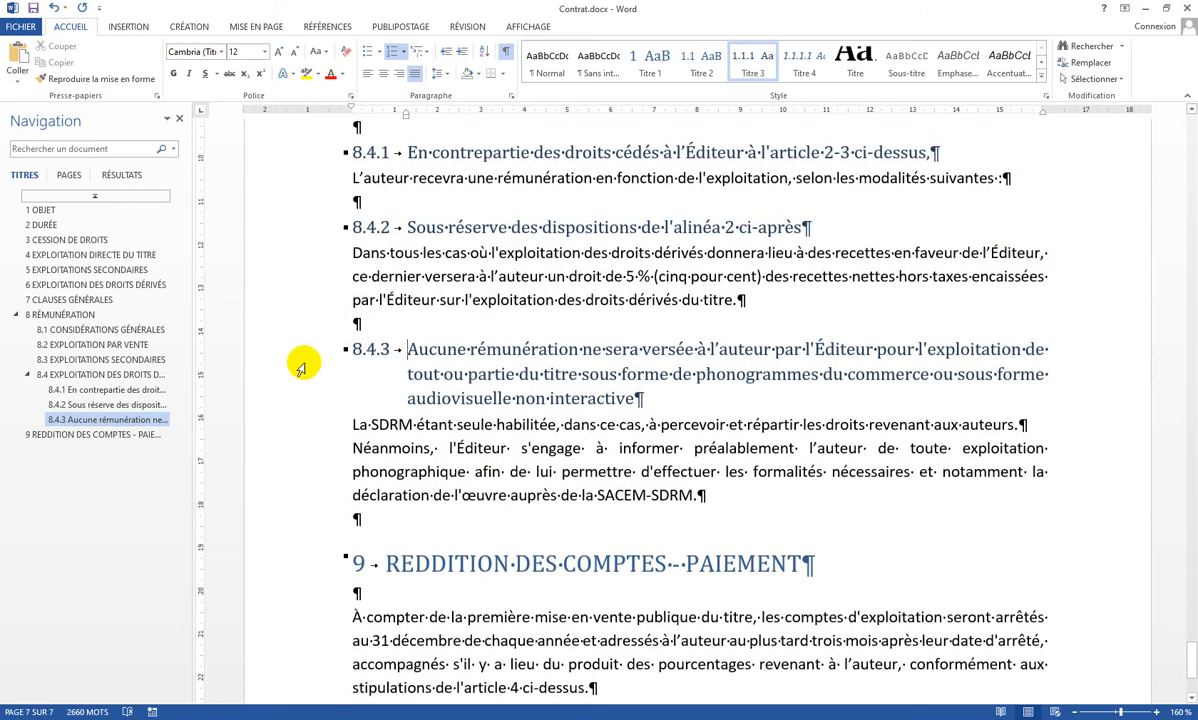
{"action": "left_click_drag", "start_coordinate": [301, 360], "coordinate": [290, 398]}
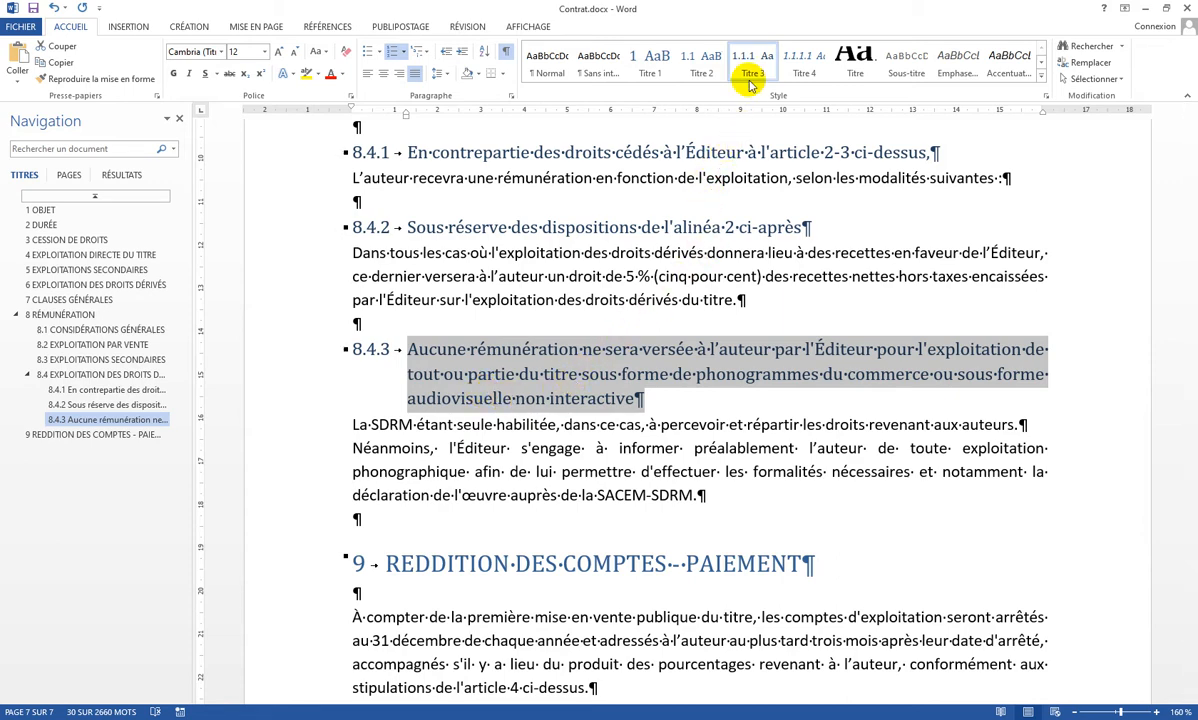
{"action": "left_click", "coordinate": [548, 74]}
{"action": "left_click", "coordinate": [548, 74]}
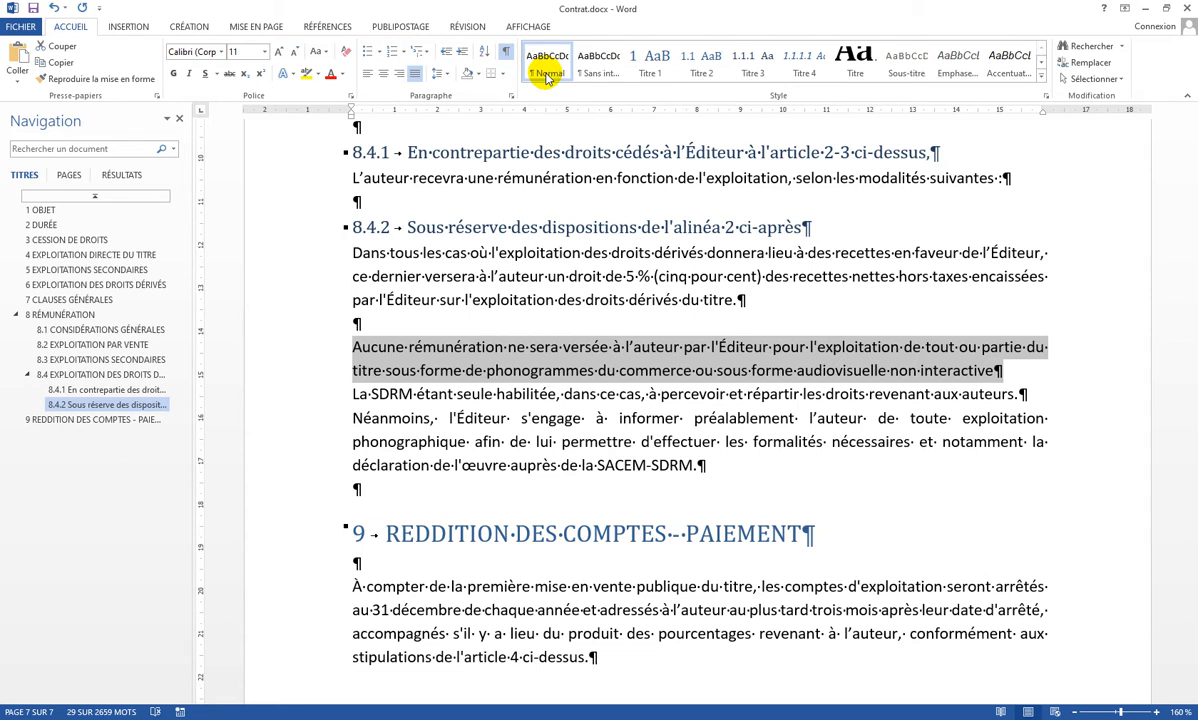
Join the "Aucune rémunération" paragraph with the following "La SDRM" paragraph, changing "La" to lowercase "la".
{"action": "left_click", "coordinate": [1010, 364]}
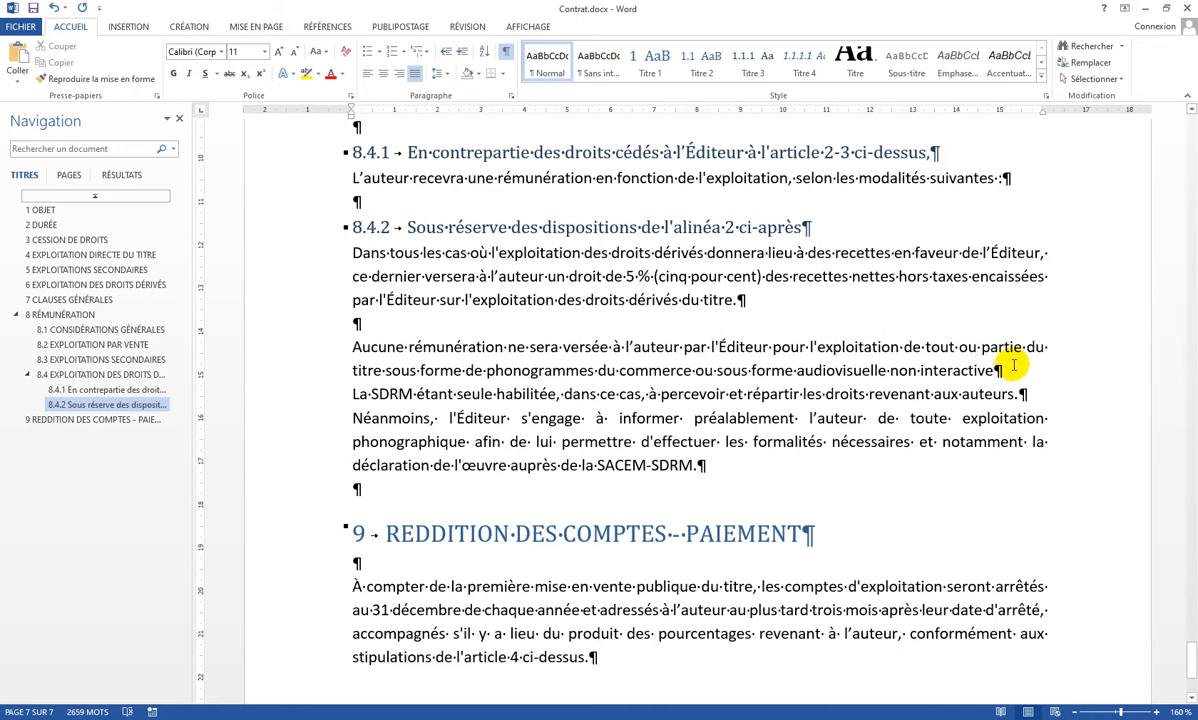
{"action": "key", "text": "Delete"}
{"action": "key", "text": "Delete"}
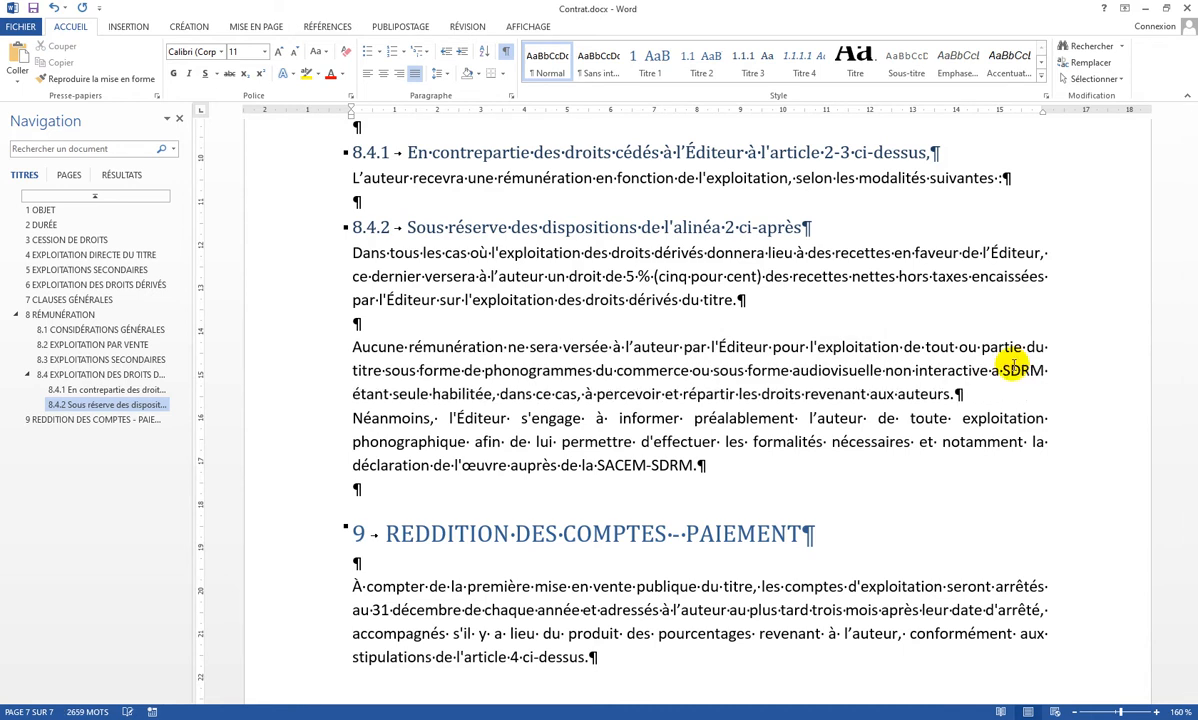
{"action": "type", "text": "la"}
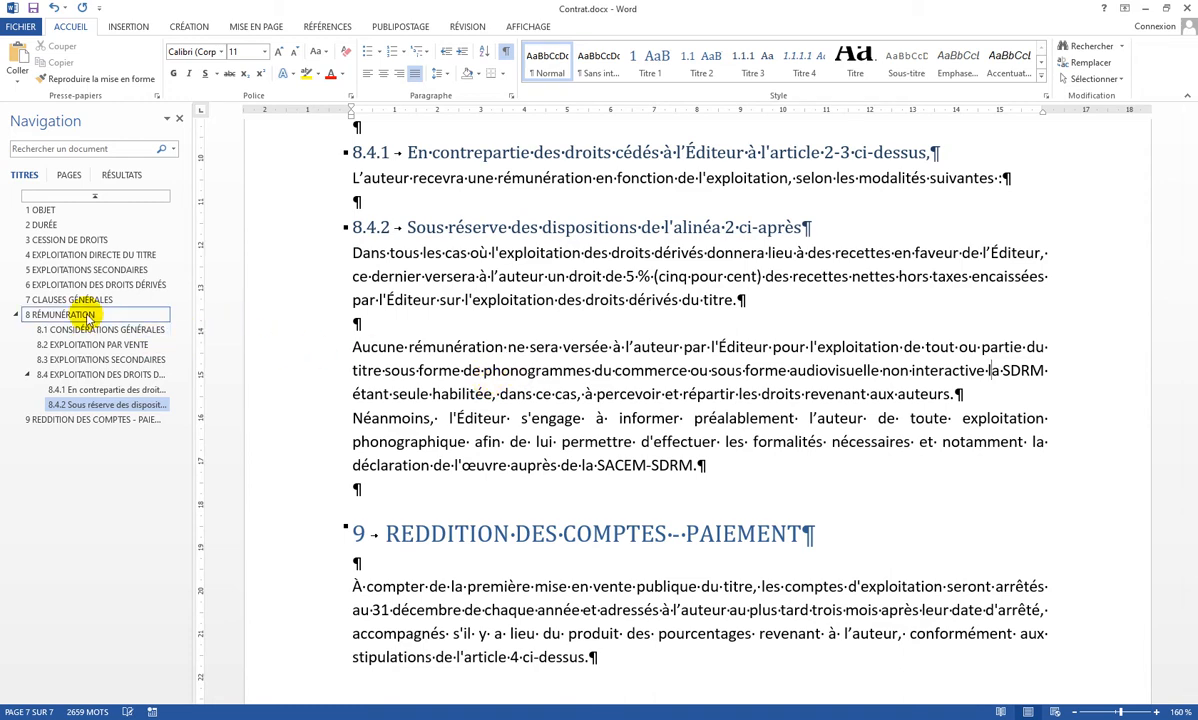
Move the RÉMUNÉRATION section with its subsections between CESSION DE DROITS and EXPLOITATION DIRECTE DU TITRE.
{"action": "left_click", "coordinate": [84, 315]}
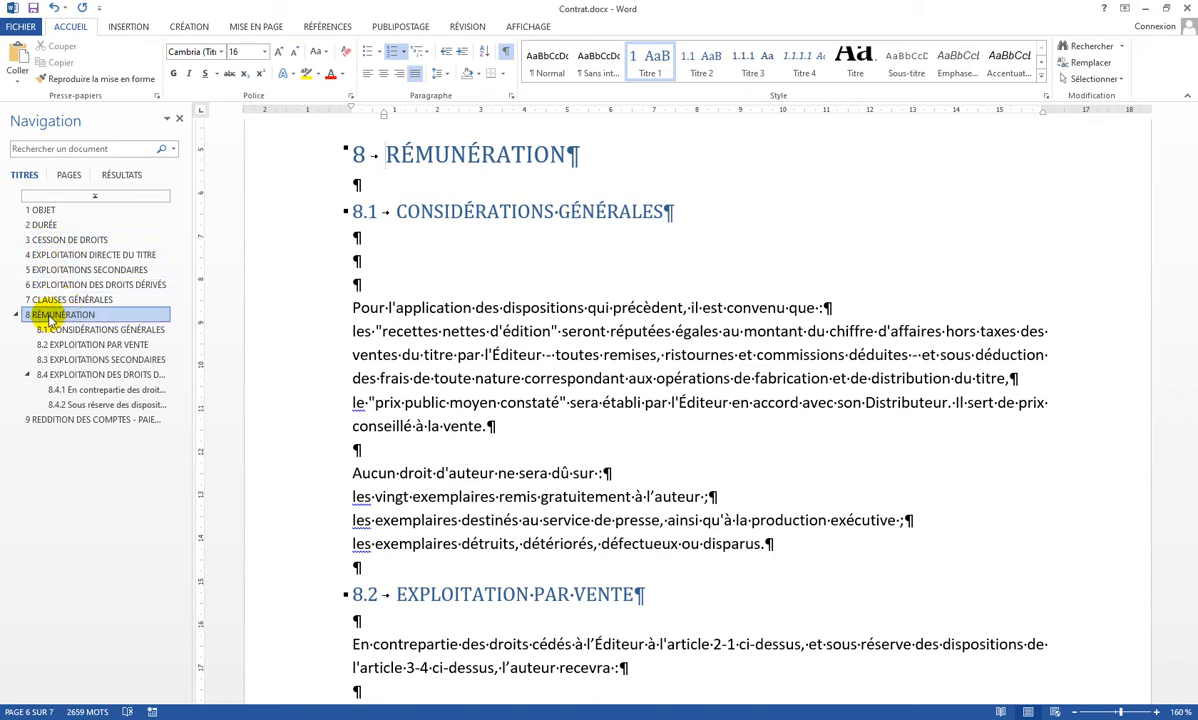
{"action": "left_click_drag", "start_coordinate": [52, 317], "coordinate": [54, 256]}
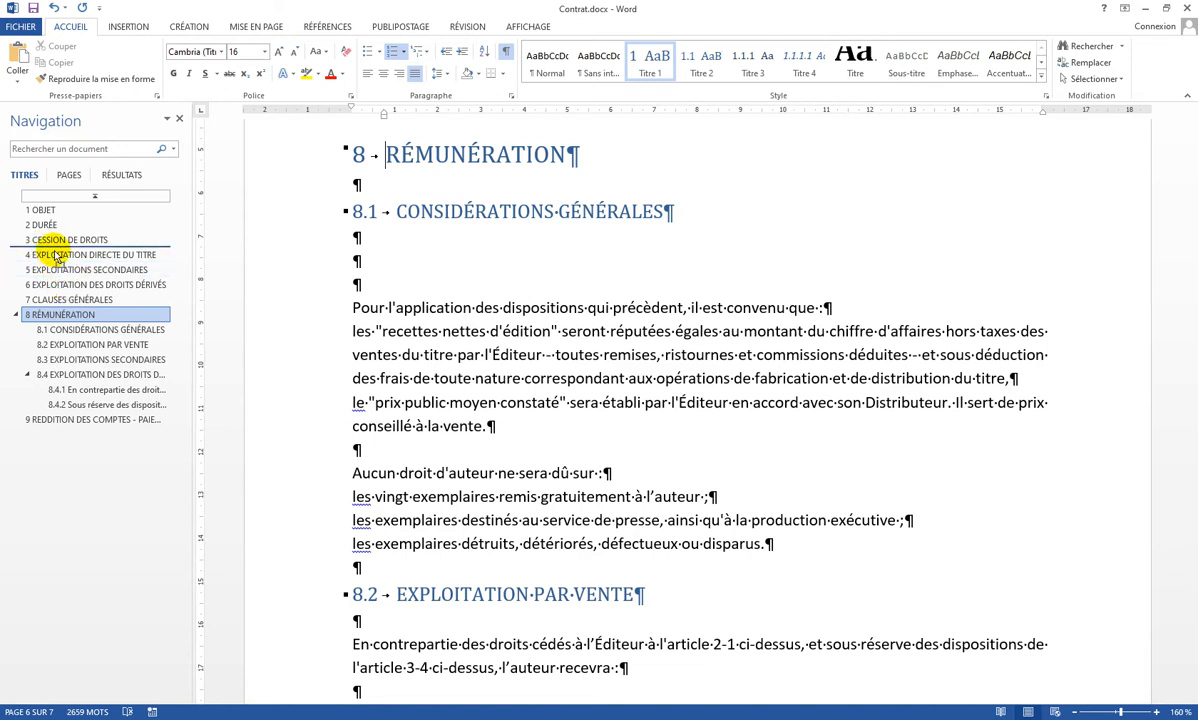
{"action": "left_click_drag", "start_coordinate": [58, 257], "coordinate": [57, 256]}
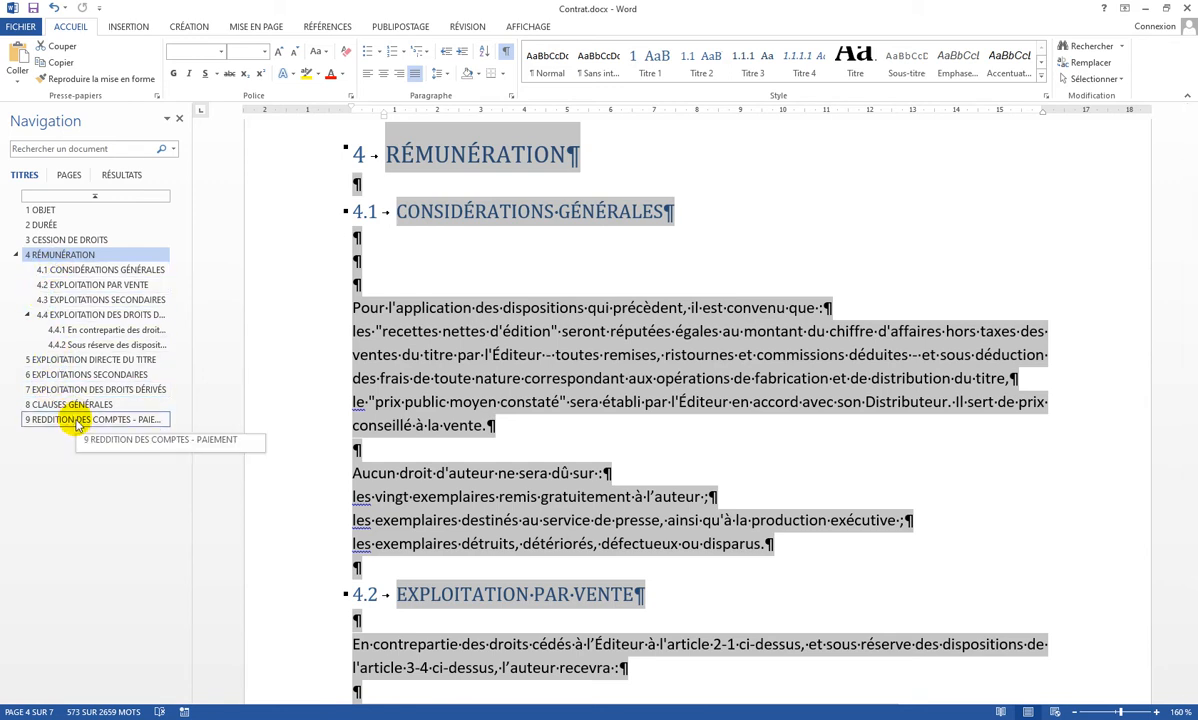
{"action": "left_click", "coordinate": [466, 268]}
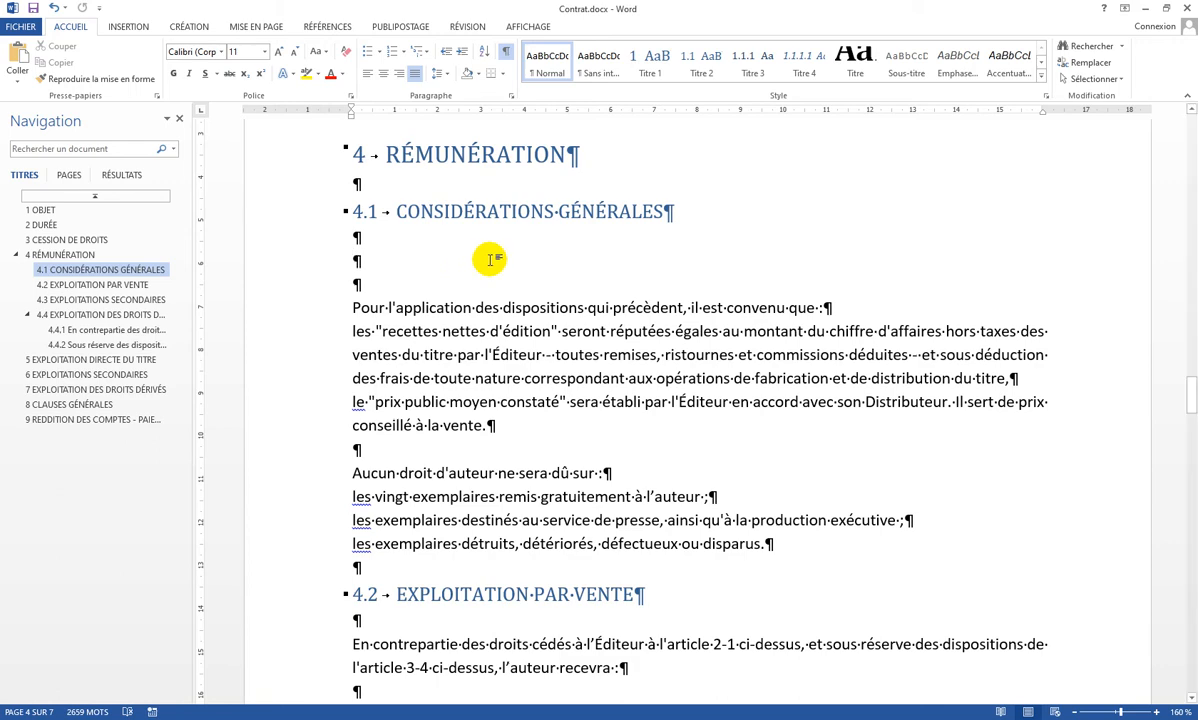
{"action": "scroll", "coordinate": [810, 230], "scroll_direction": "down", "scroll_amount": 2}
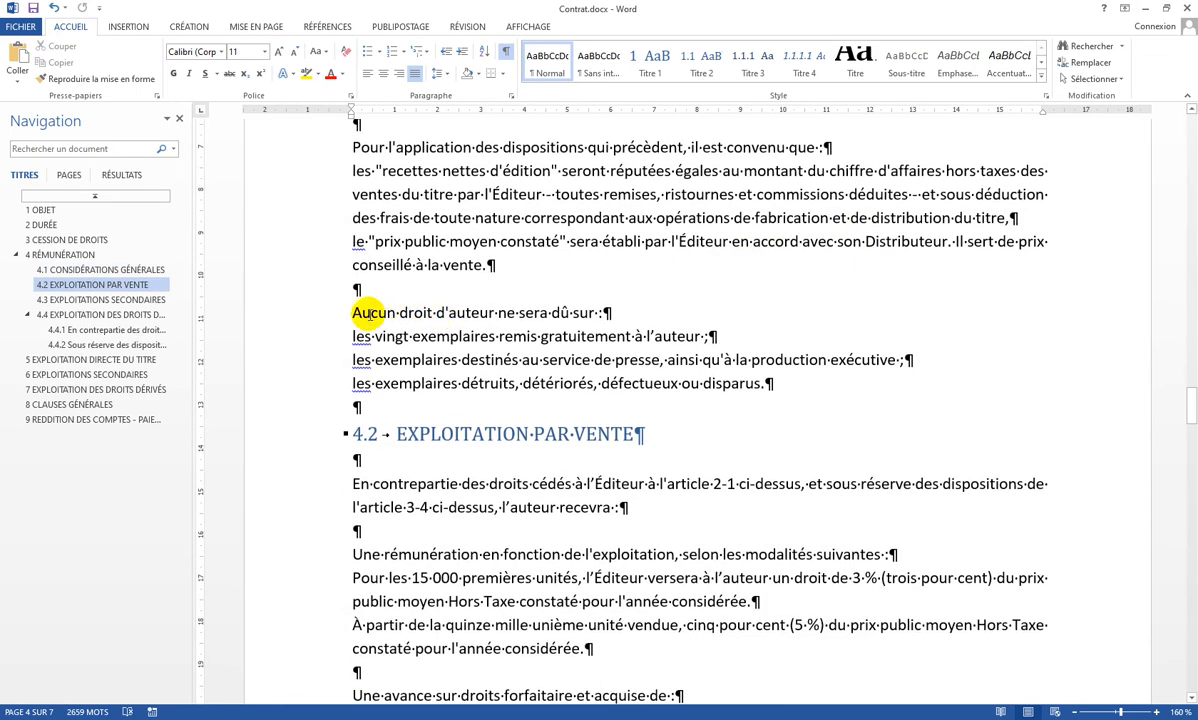
Try the default numbering on the three "les ... exemplaires" lines under "Aucun droit d'auteur ne sera dû sur" and restore their Normal style.
{"action": "left_click_drag", "start_coordinate": [295, 334], "coordinate": [286, 382]}
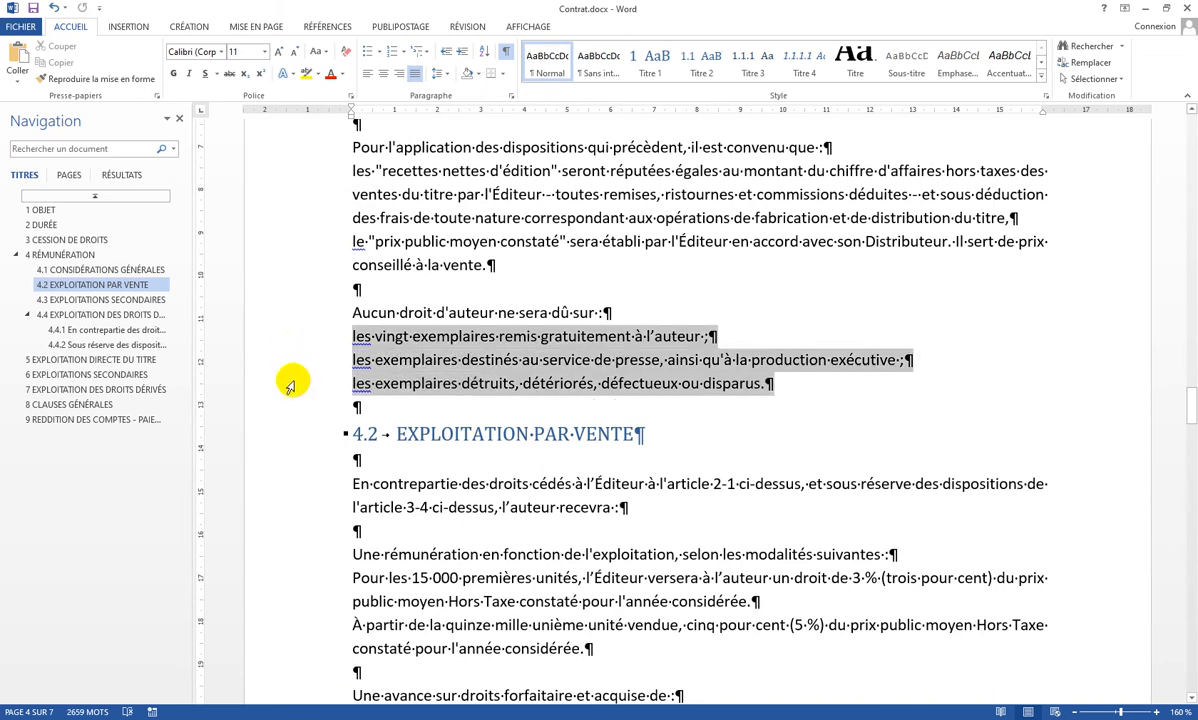
{"action": "left_click", "coordinate": [394, 55]}
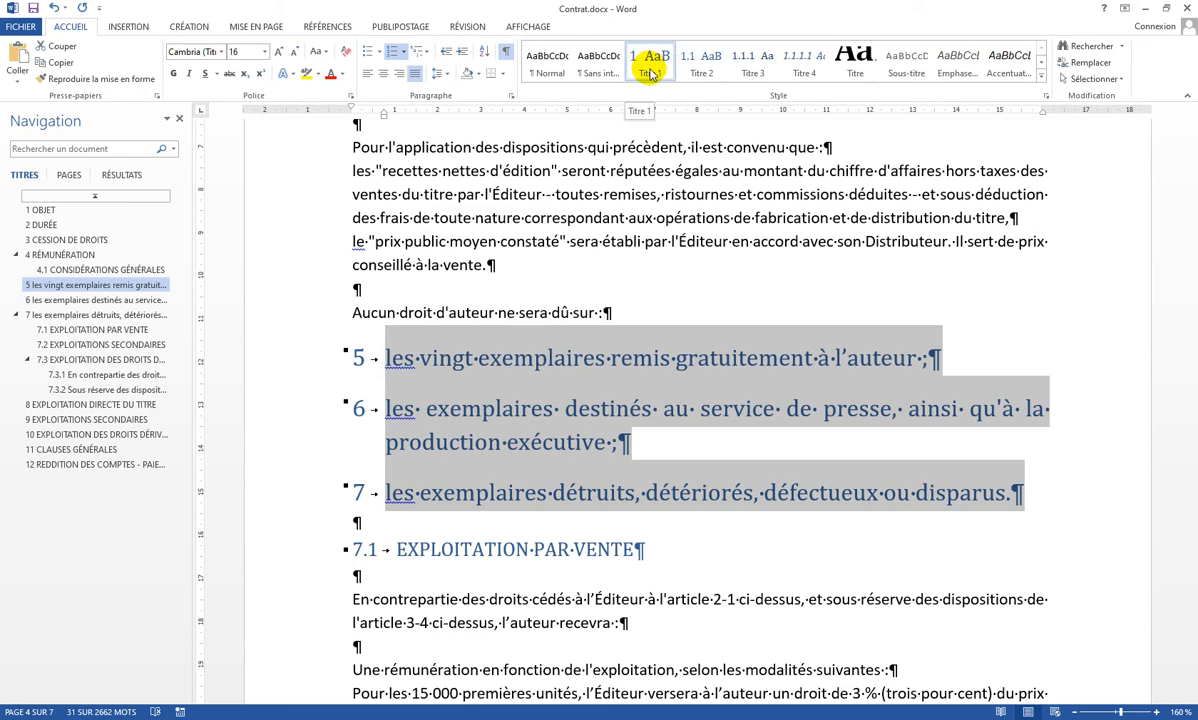
{"action": "left_click", "coordinate": [547, 65]}
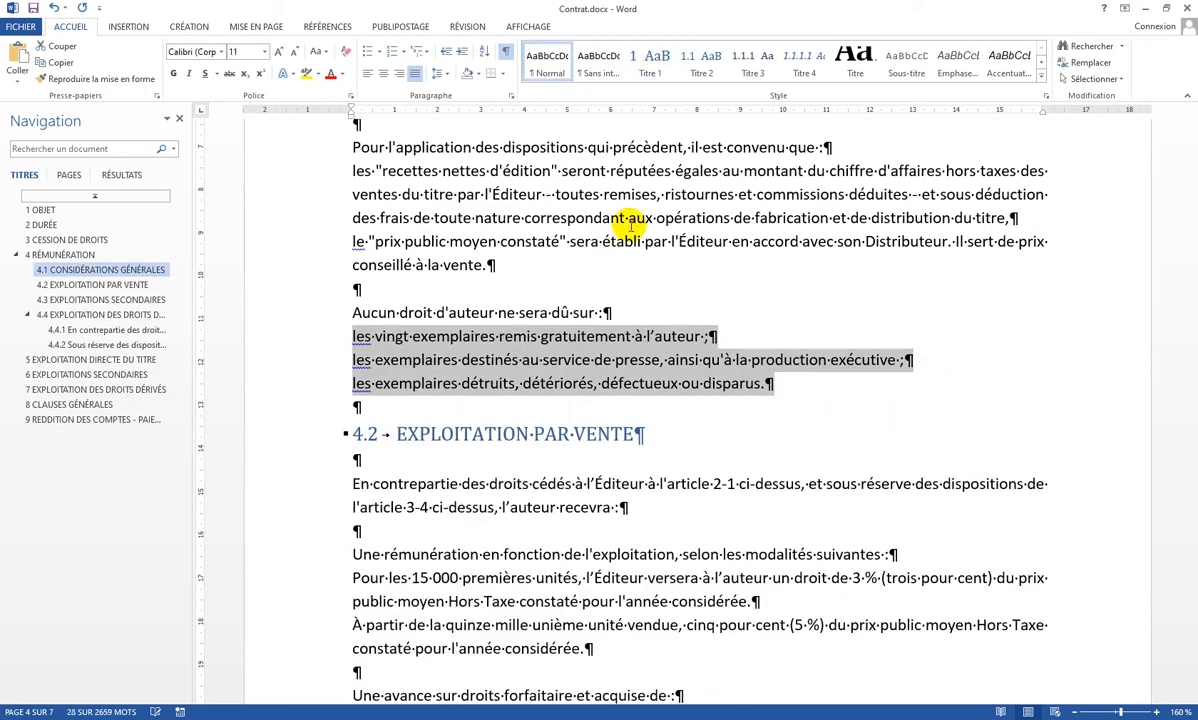
Try the 1. 2. 3. number format on the three lines under "Aucun droit d'auteur ne sera dû sur" and undo it.
{"action": "left_click", "coordinate": [405, 53]}
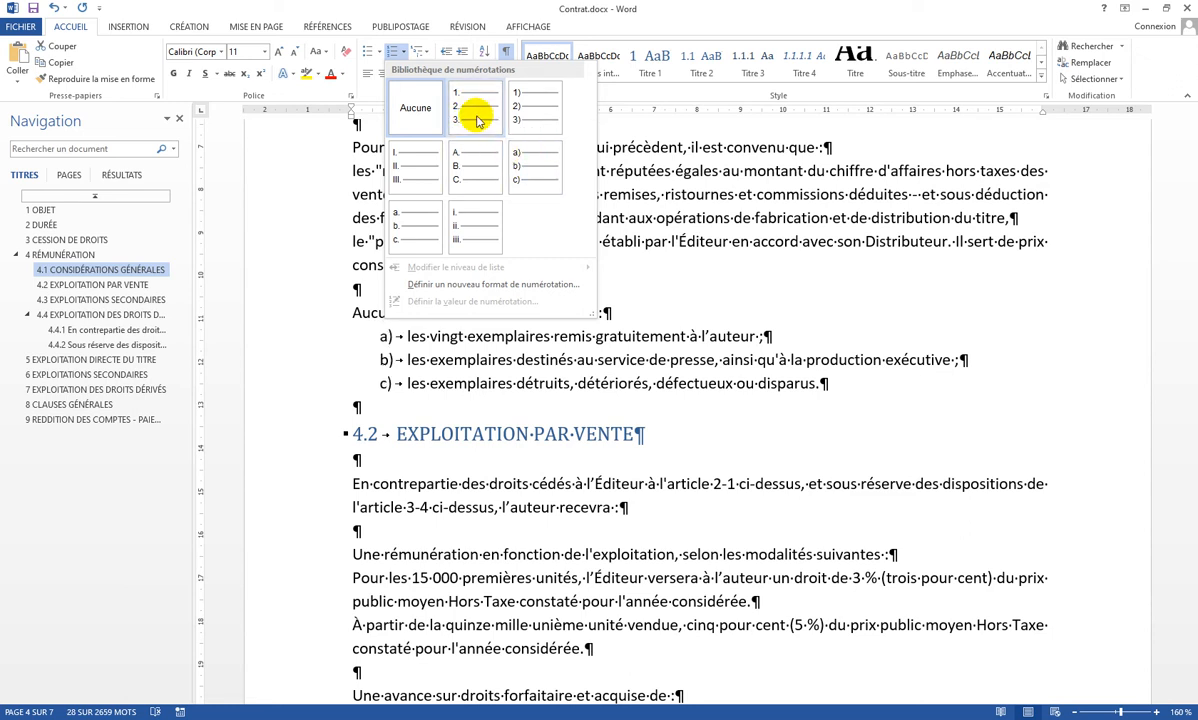
{"action": "left_click", "coordinate": [481, 110]}
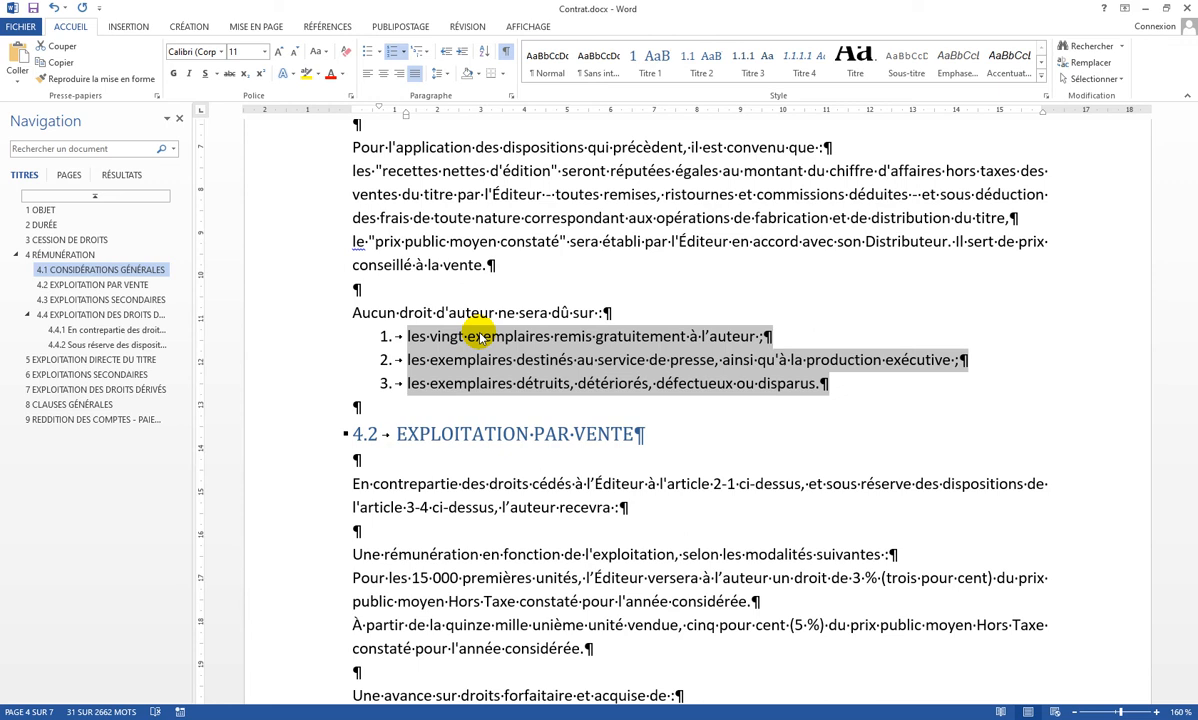
{"action": "left_click", "coordinate": [657, 135]}
{"action": "key", "text": "ctrl+z"}
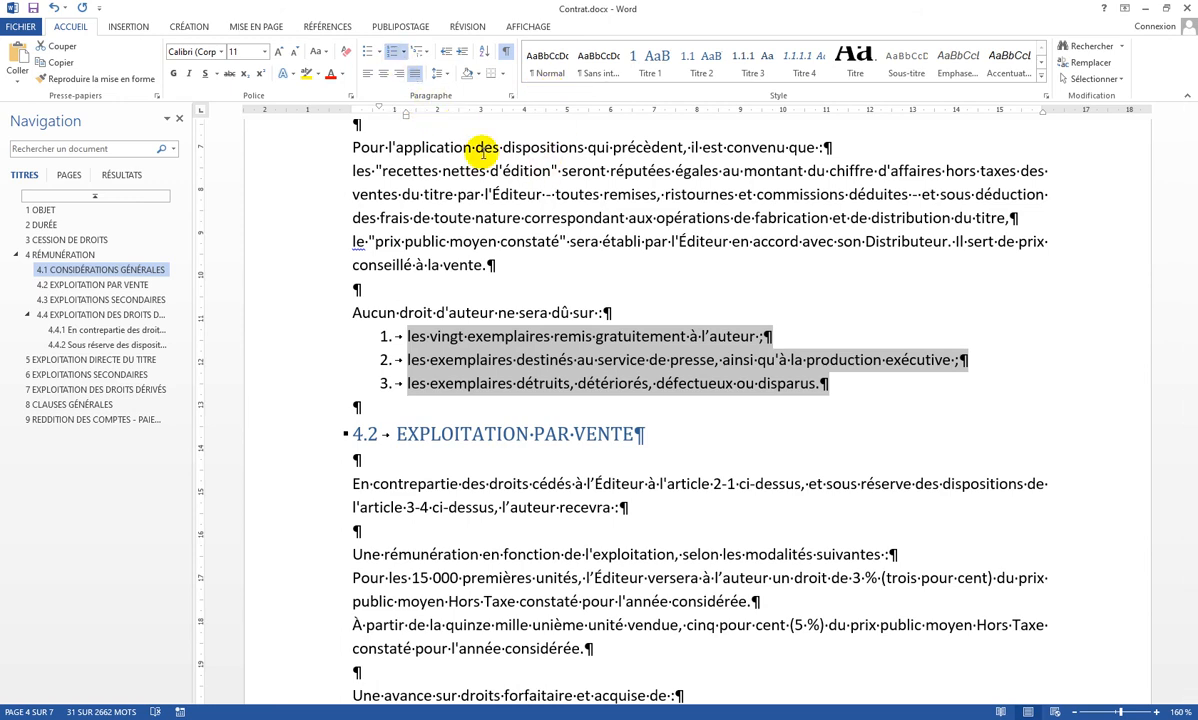
{"action": "scroll", "coordinate": [565, 250], "scroll_direction": "up", "scroll_amount": 2}
{"action": "scroll", "coordinate": [597, 260], "scroll_direction": "up", "scroll_amount": 1}
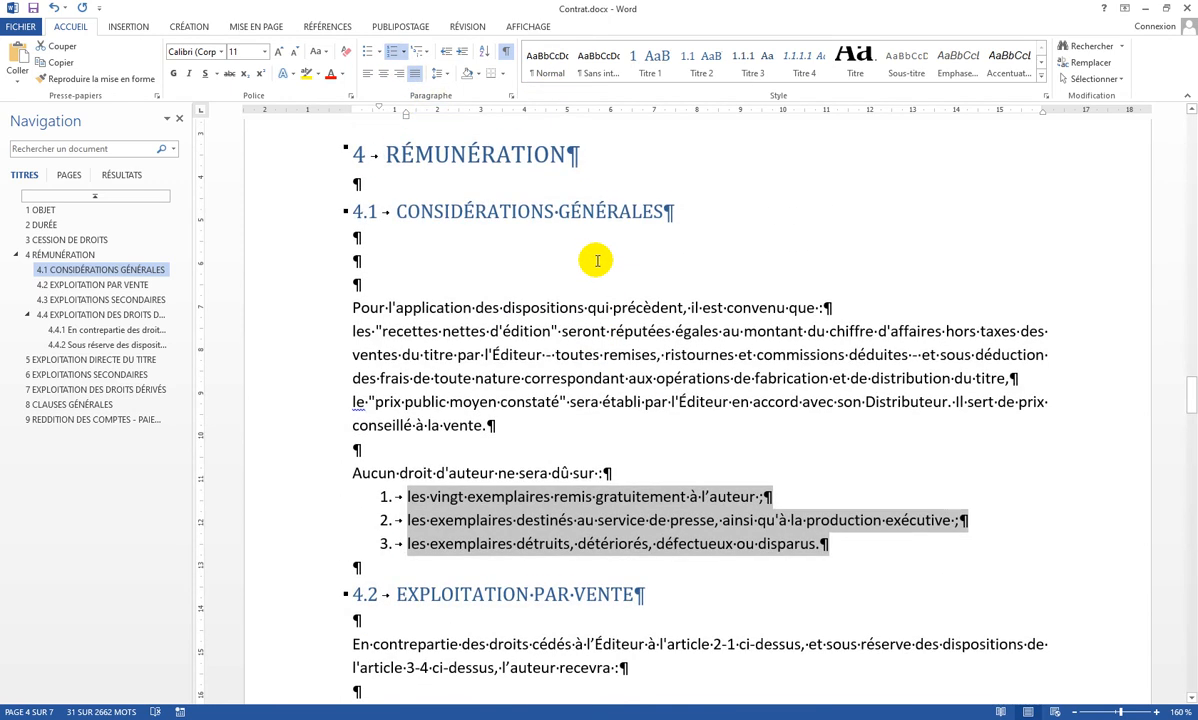
{"action": "scroll", "coordinate": [597, 255], "scroll_direction": "down", "scroll_amount": 3}
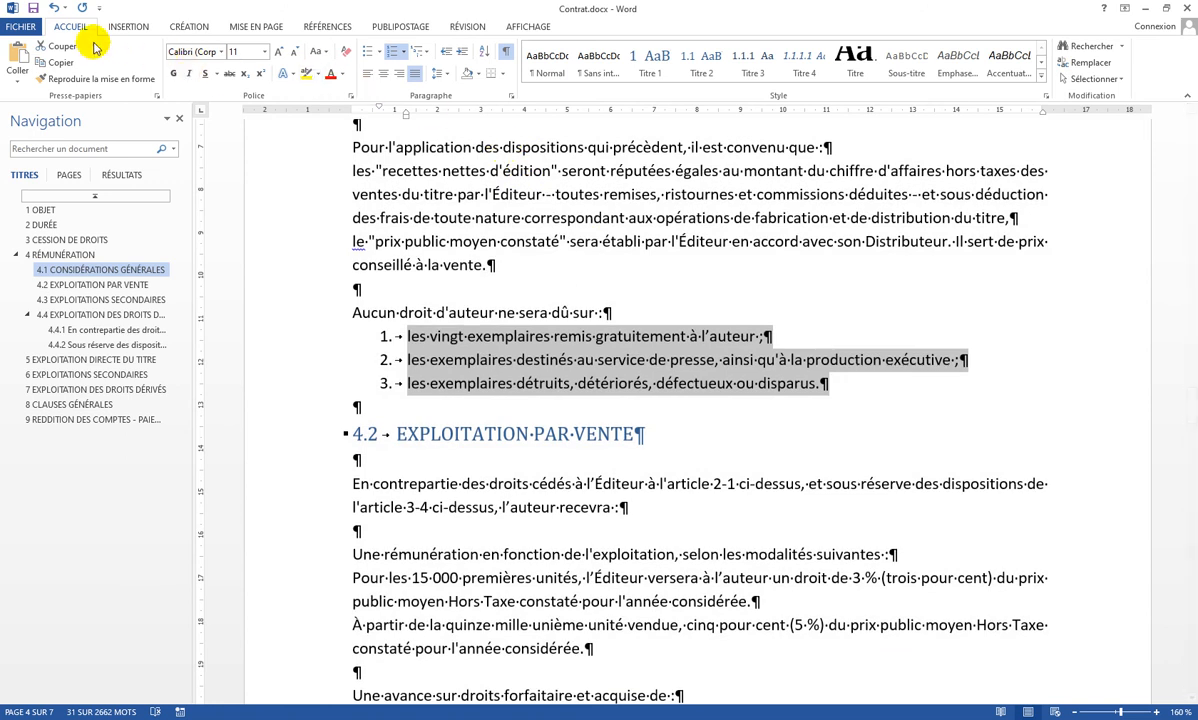
{"action": "left_click", "coordinate": [55, 9]}
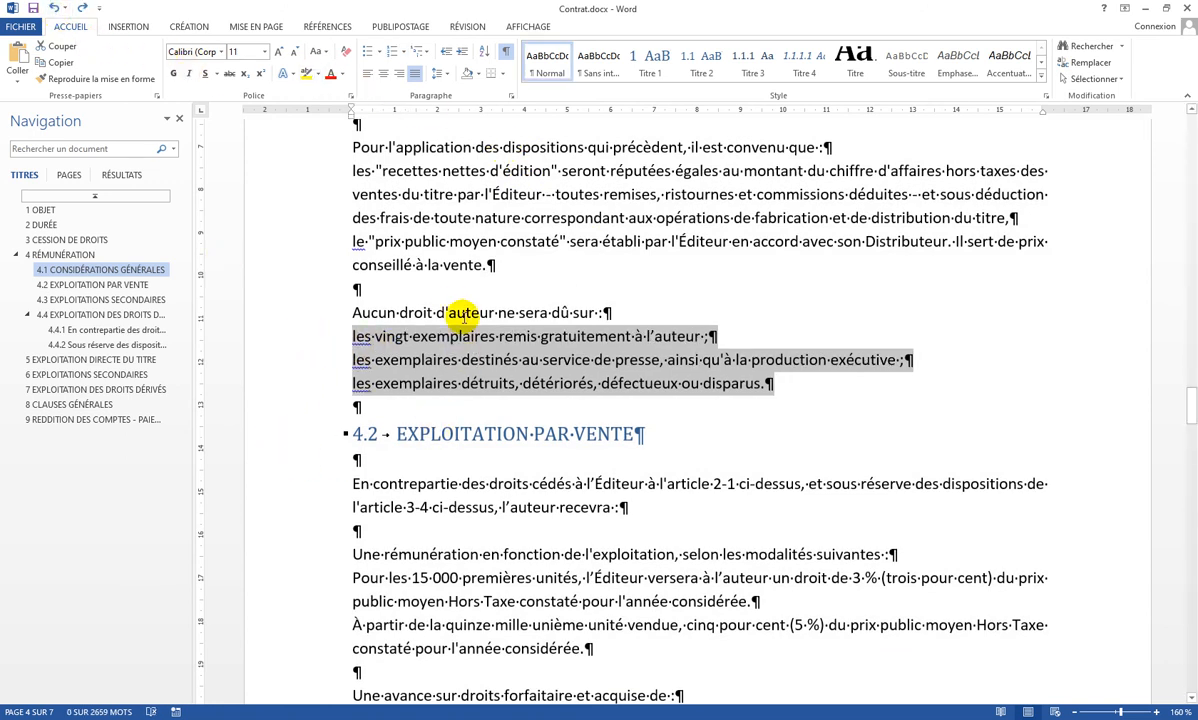
Turn the three lines under "Aucun droit d'auteur ne sera dû sur" into a bulleted list.
{"action": "left_click", "coordinate": [368, 52]}
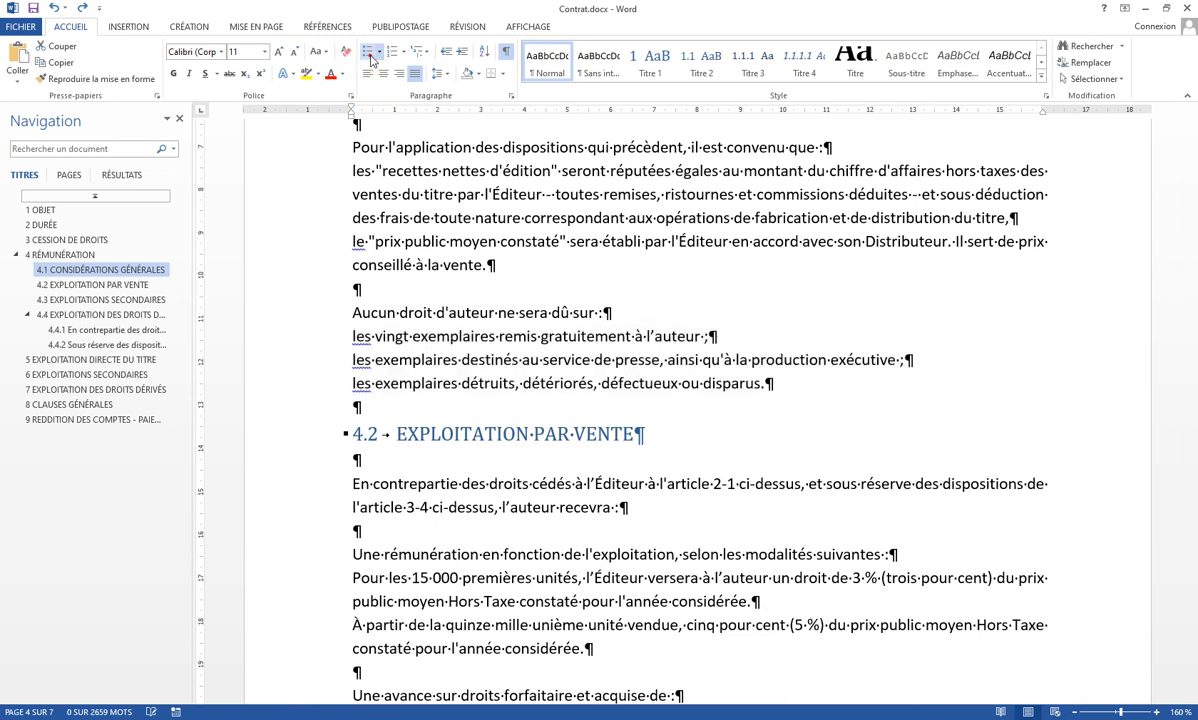